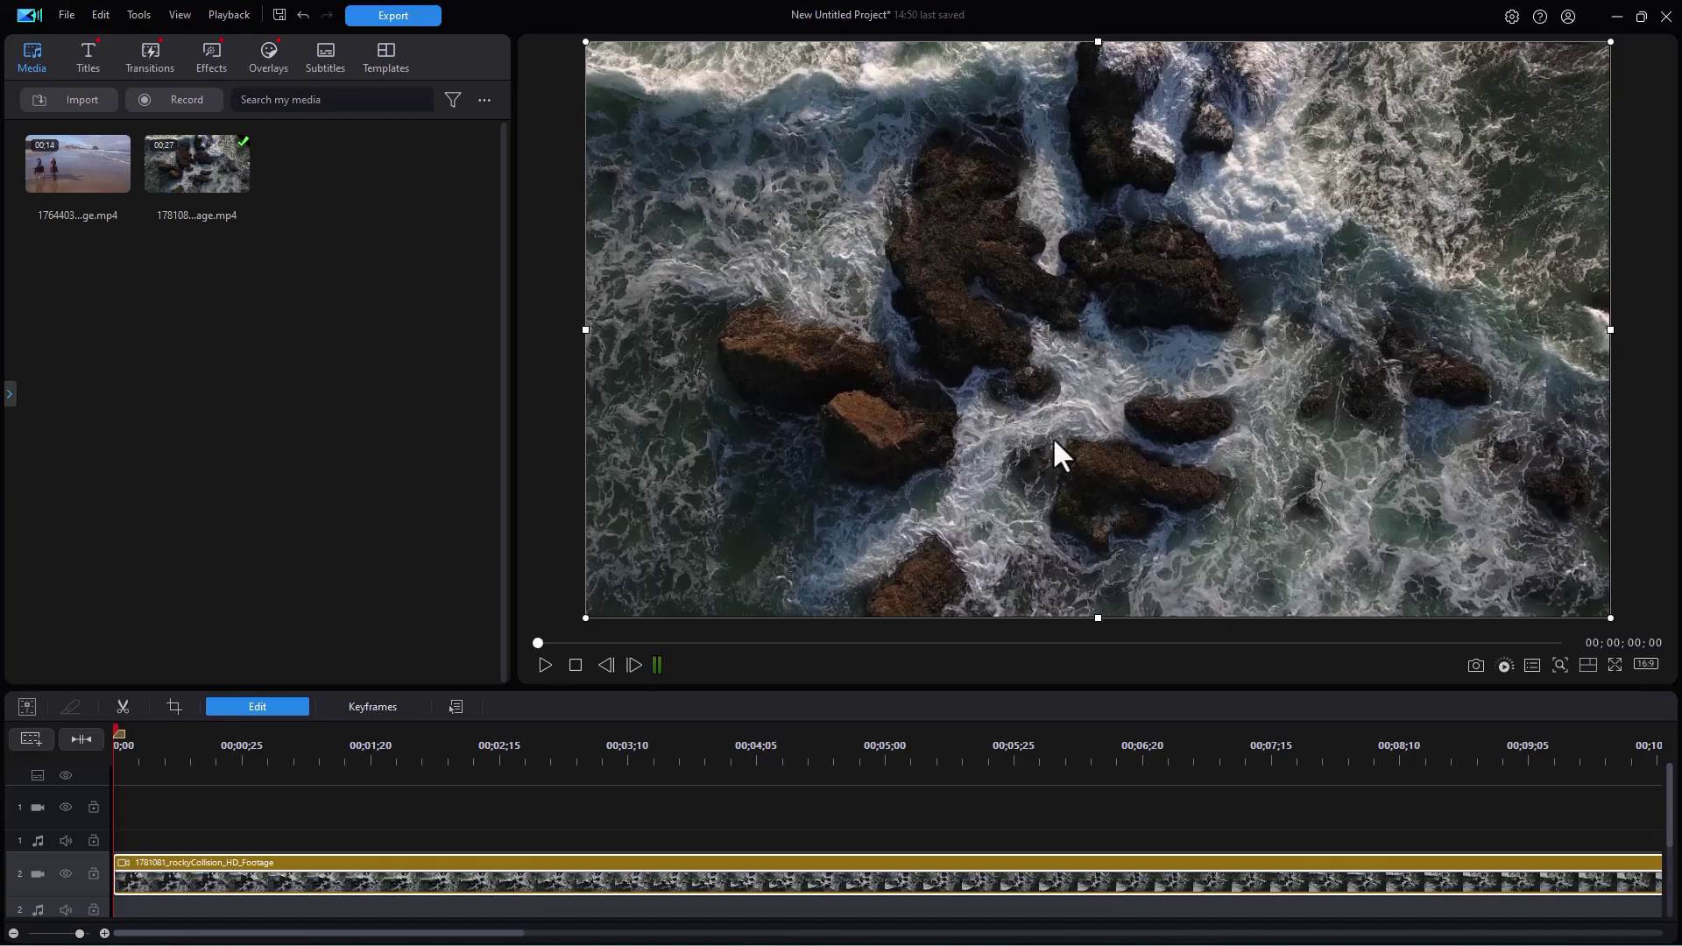
- Preview the ocean-rocks clip, then reverse the timeline track order in the editing preferences
{"action": "left_click", "coordinate": [544, 666]}
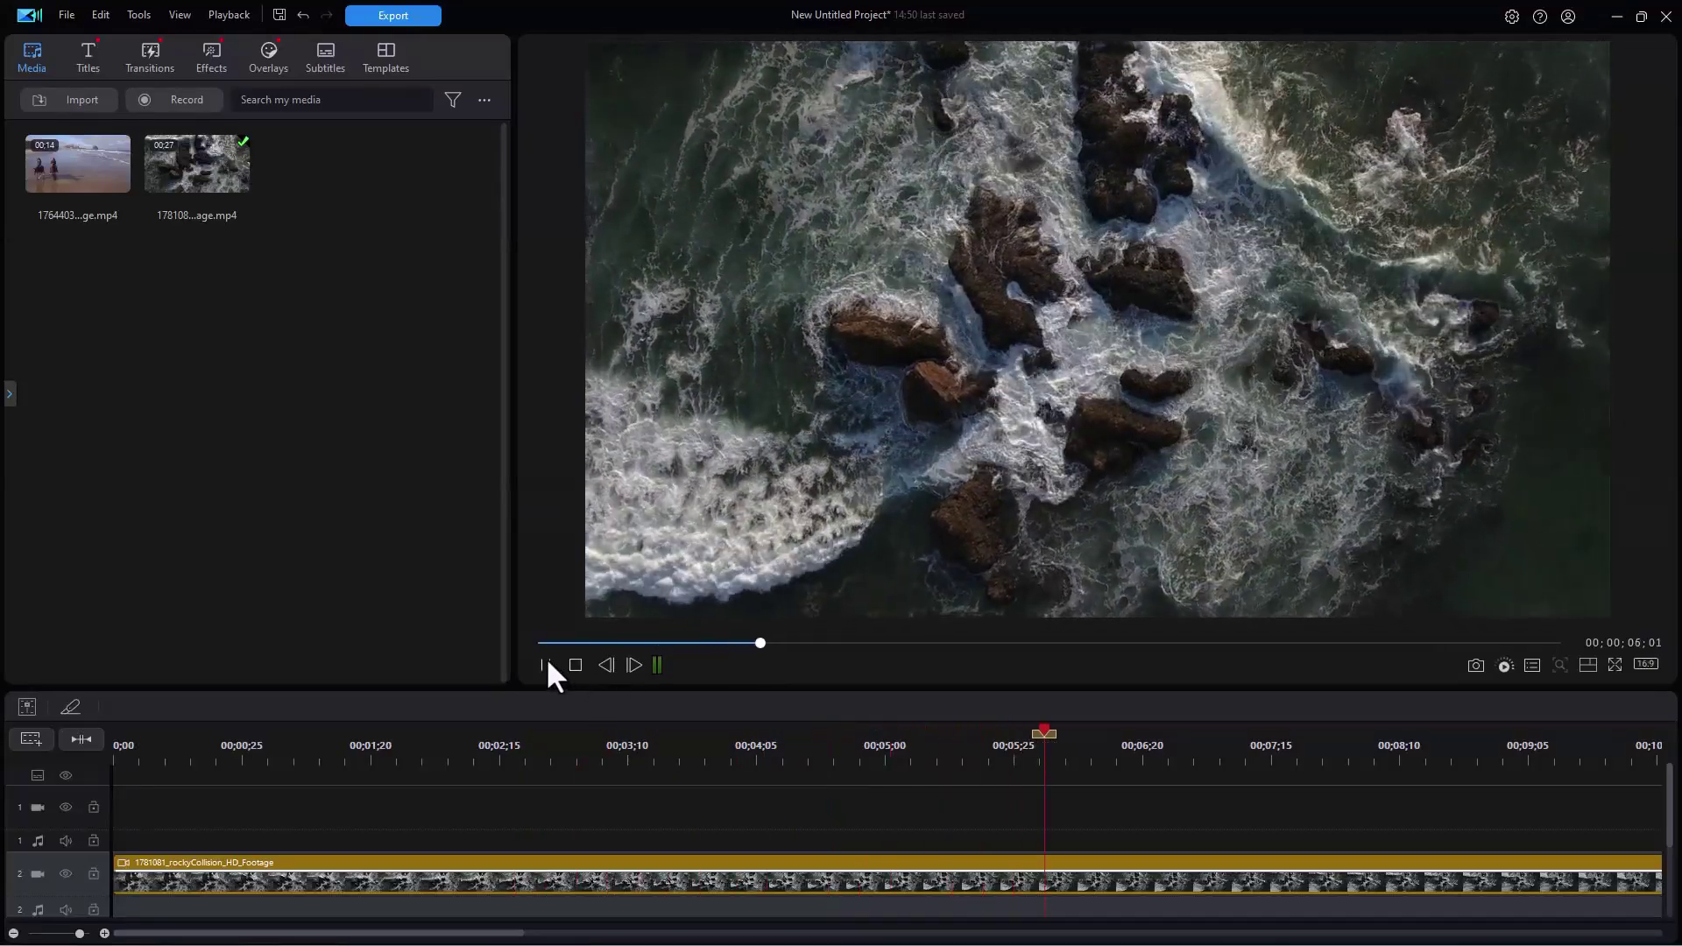
{"action": "left_click", "coordinate": [545, 665]}
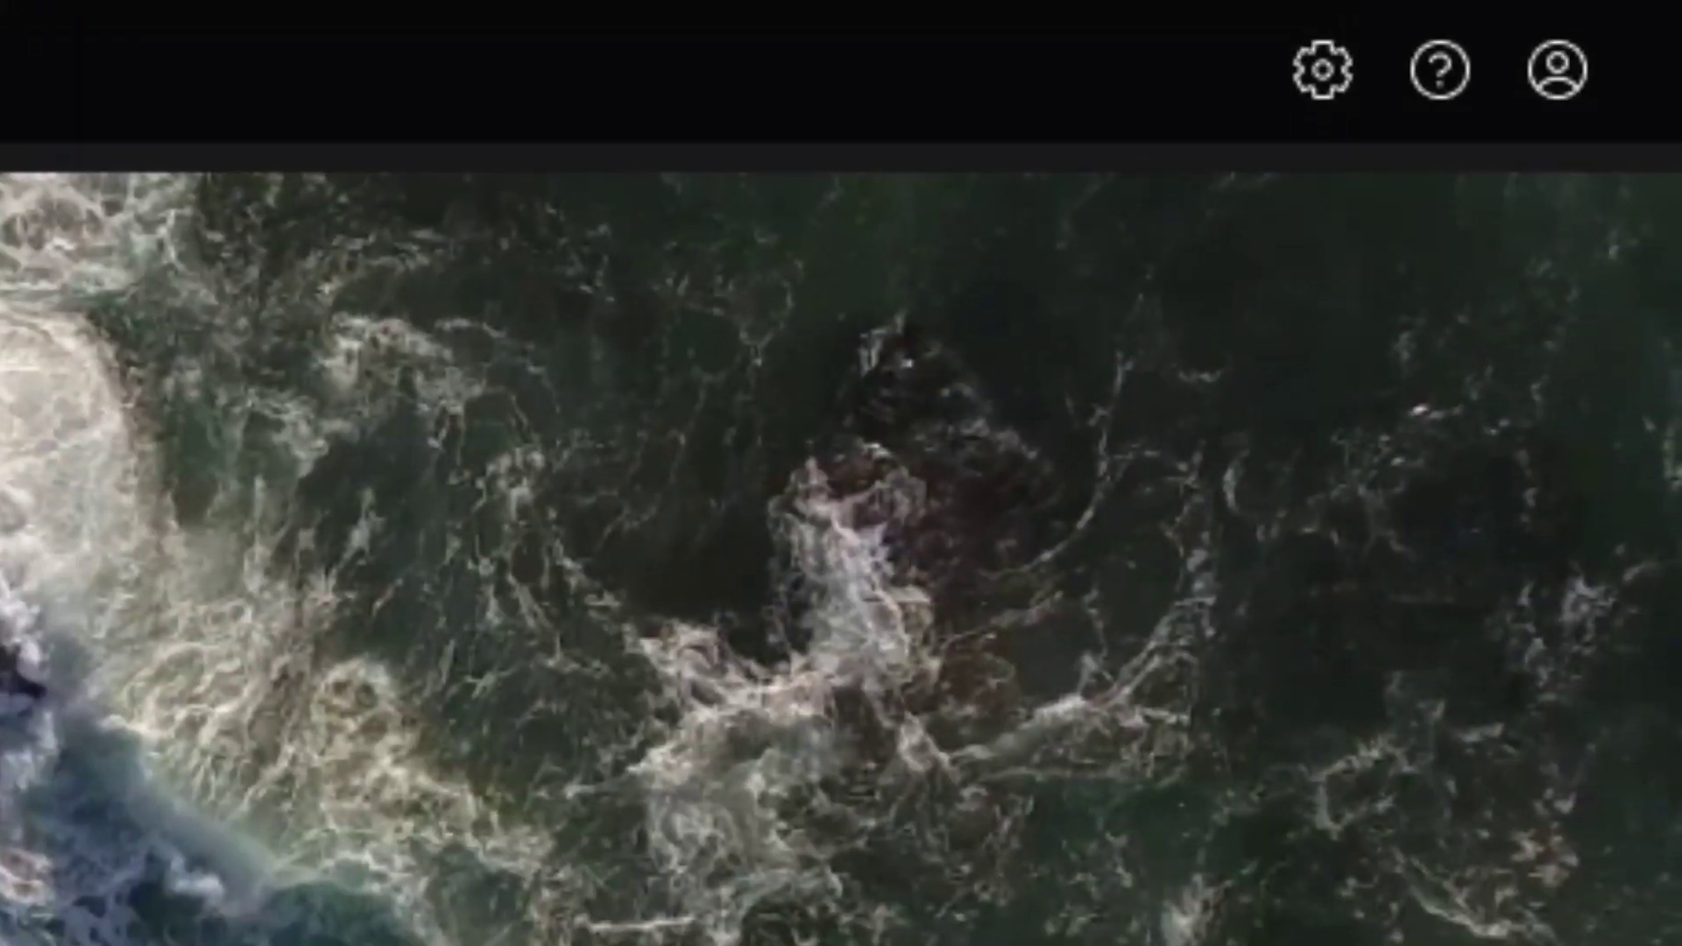
{"action": "left_click", "coordinate": [1314, 87]}
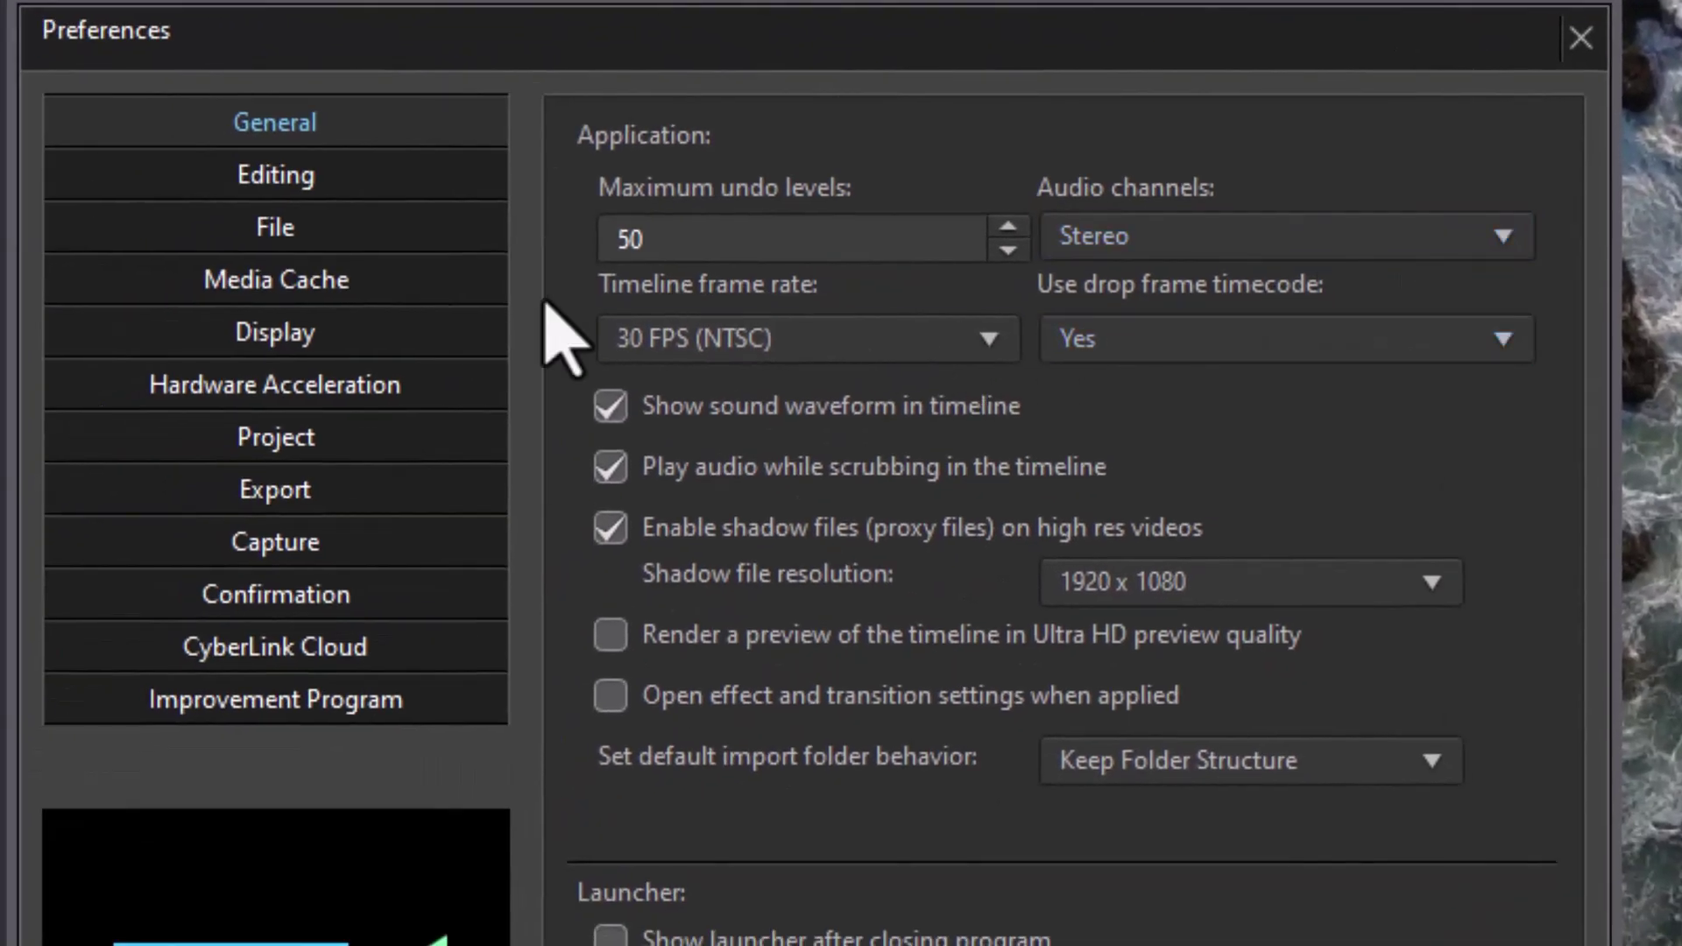
{"action": "left_click", "coordinate": [352, 175]}
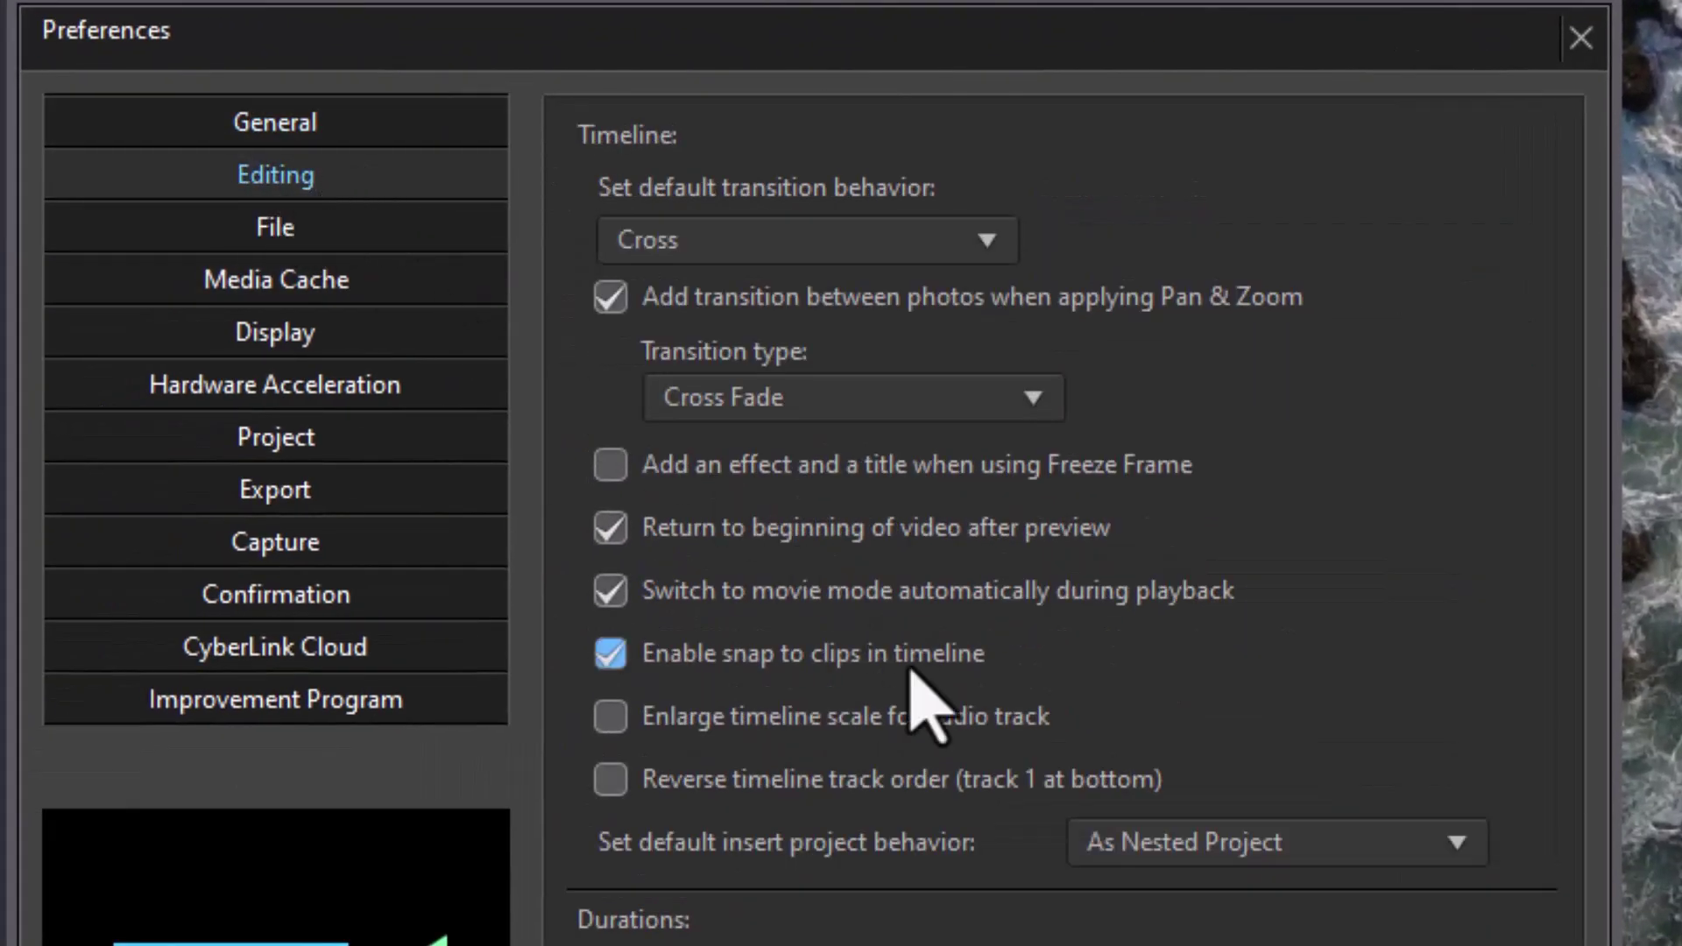
{"action": "left_click", "coordinate": [609, 782]}
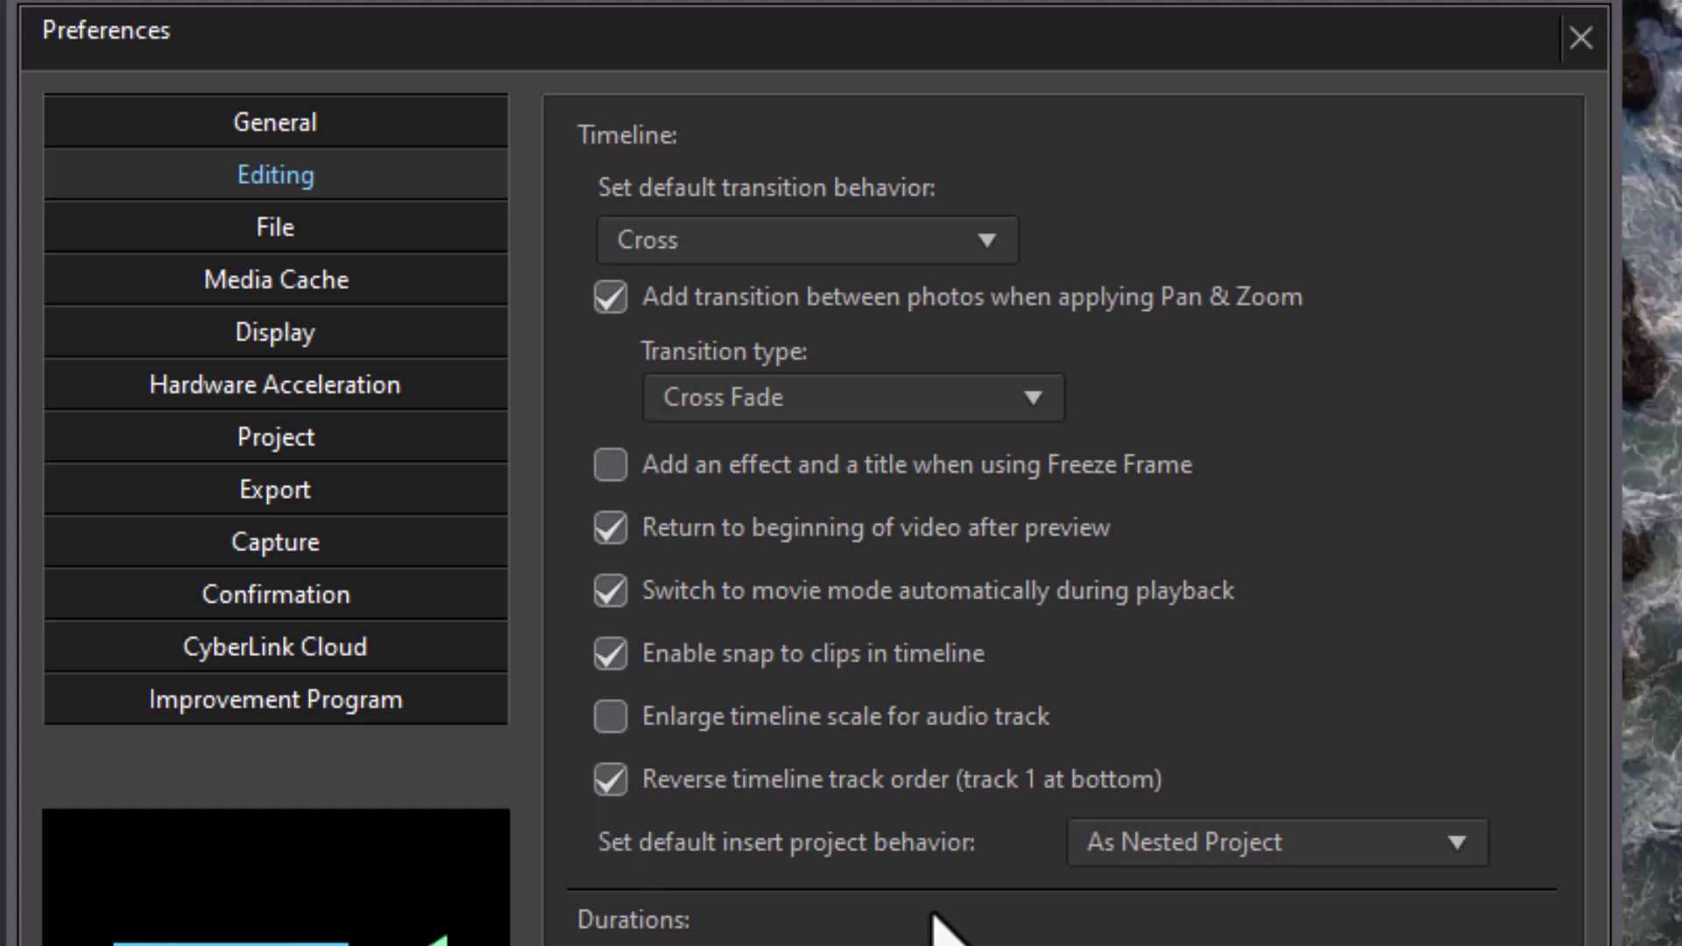
- Restore the original track order and open the Video tools for the track-2 ocean-rocks clip
{"action": "left_click", "coordinate": [611, 780]}
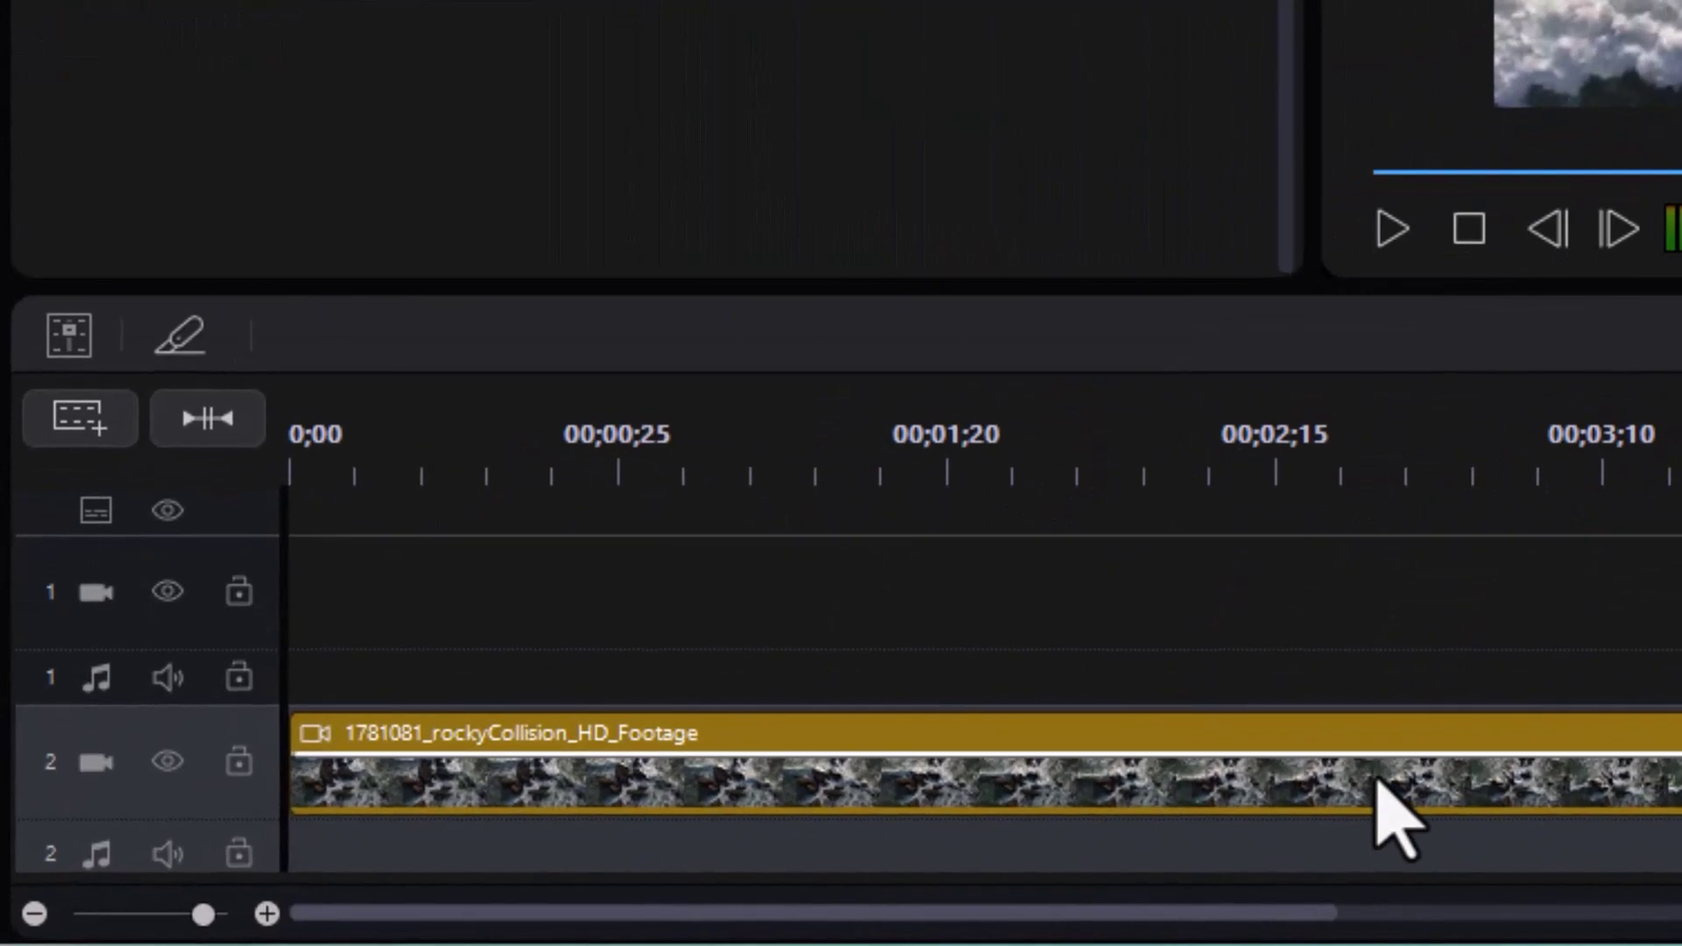
{"action": "left_click", "coordinate": [1375, 780]}
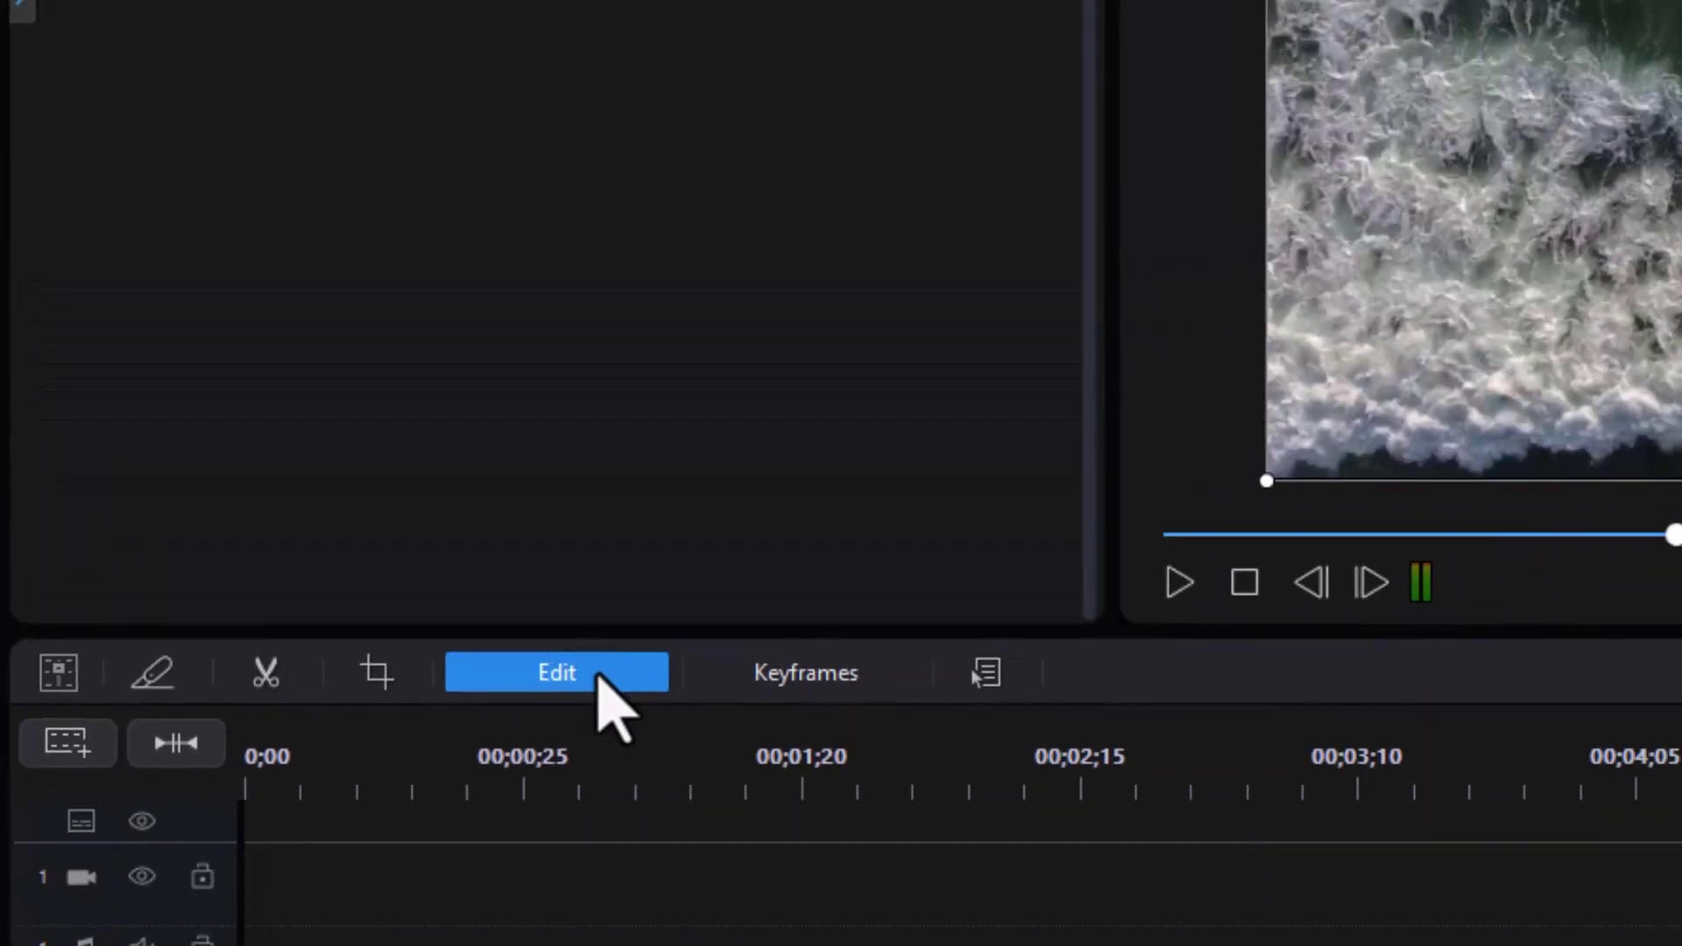
{"action": "left_click", "coordinate": [710, 346]}
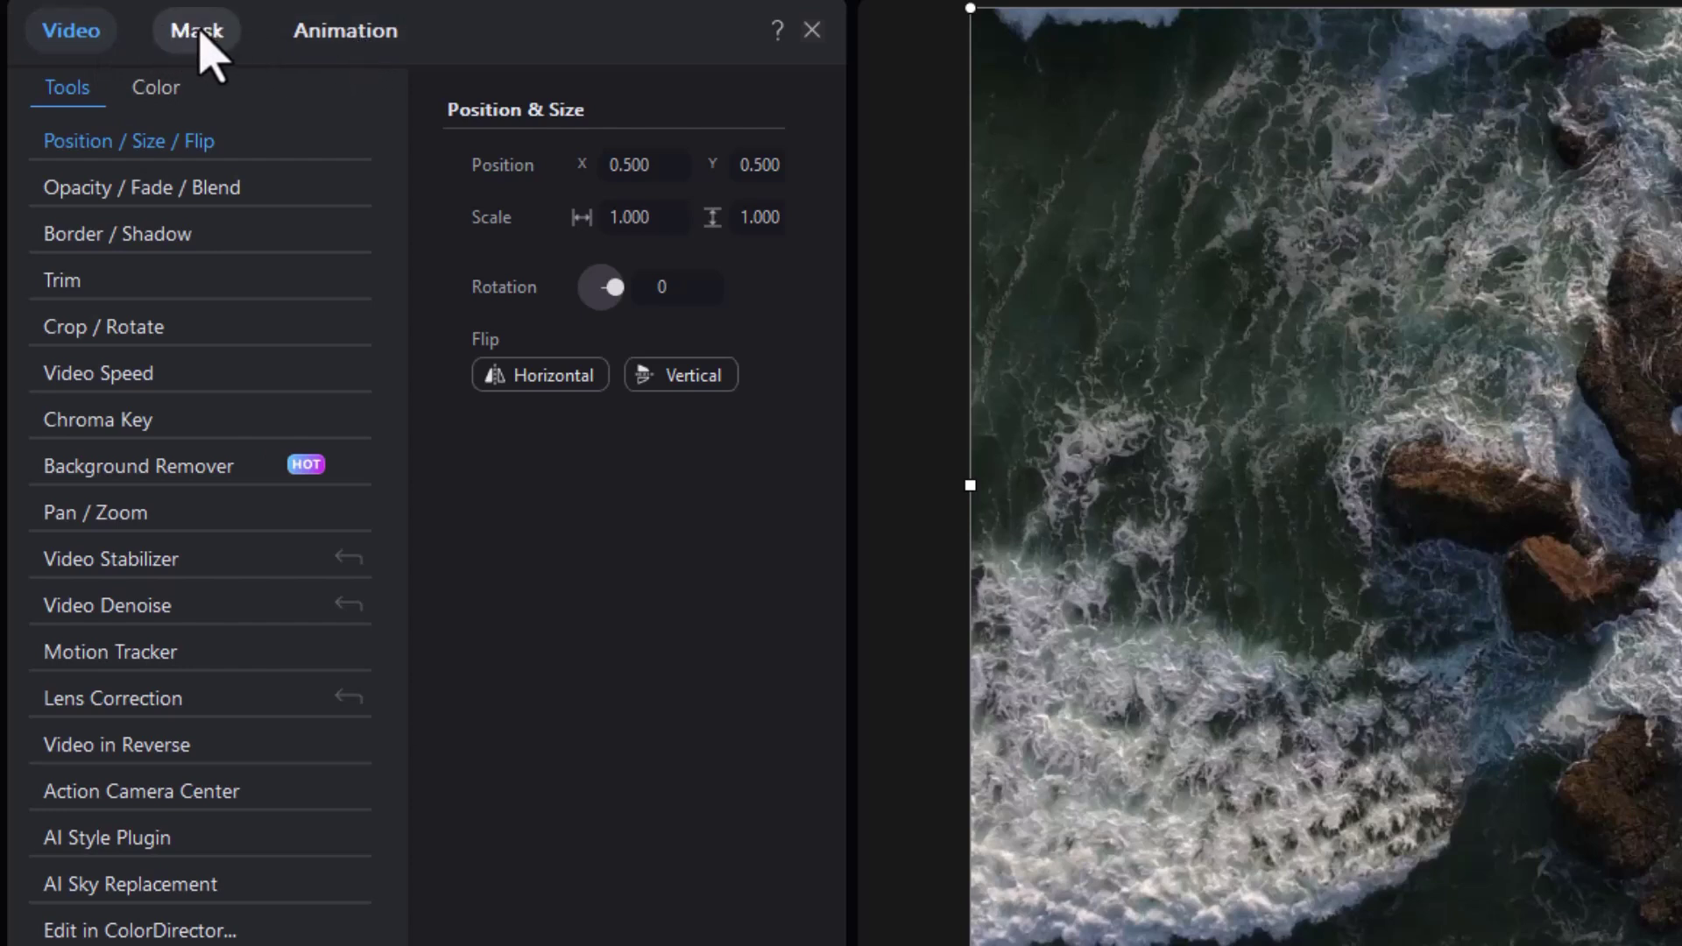
- Switch the ocean clip's tools to the Mask tab to show the shape presets
{"action": "left_click", "coordinate": [189, 35]}
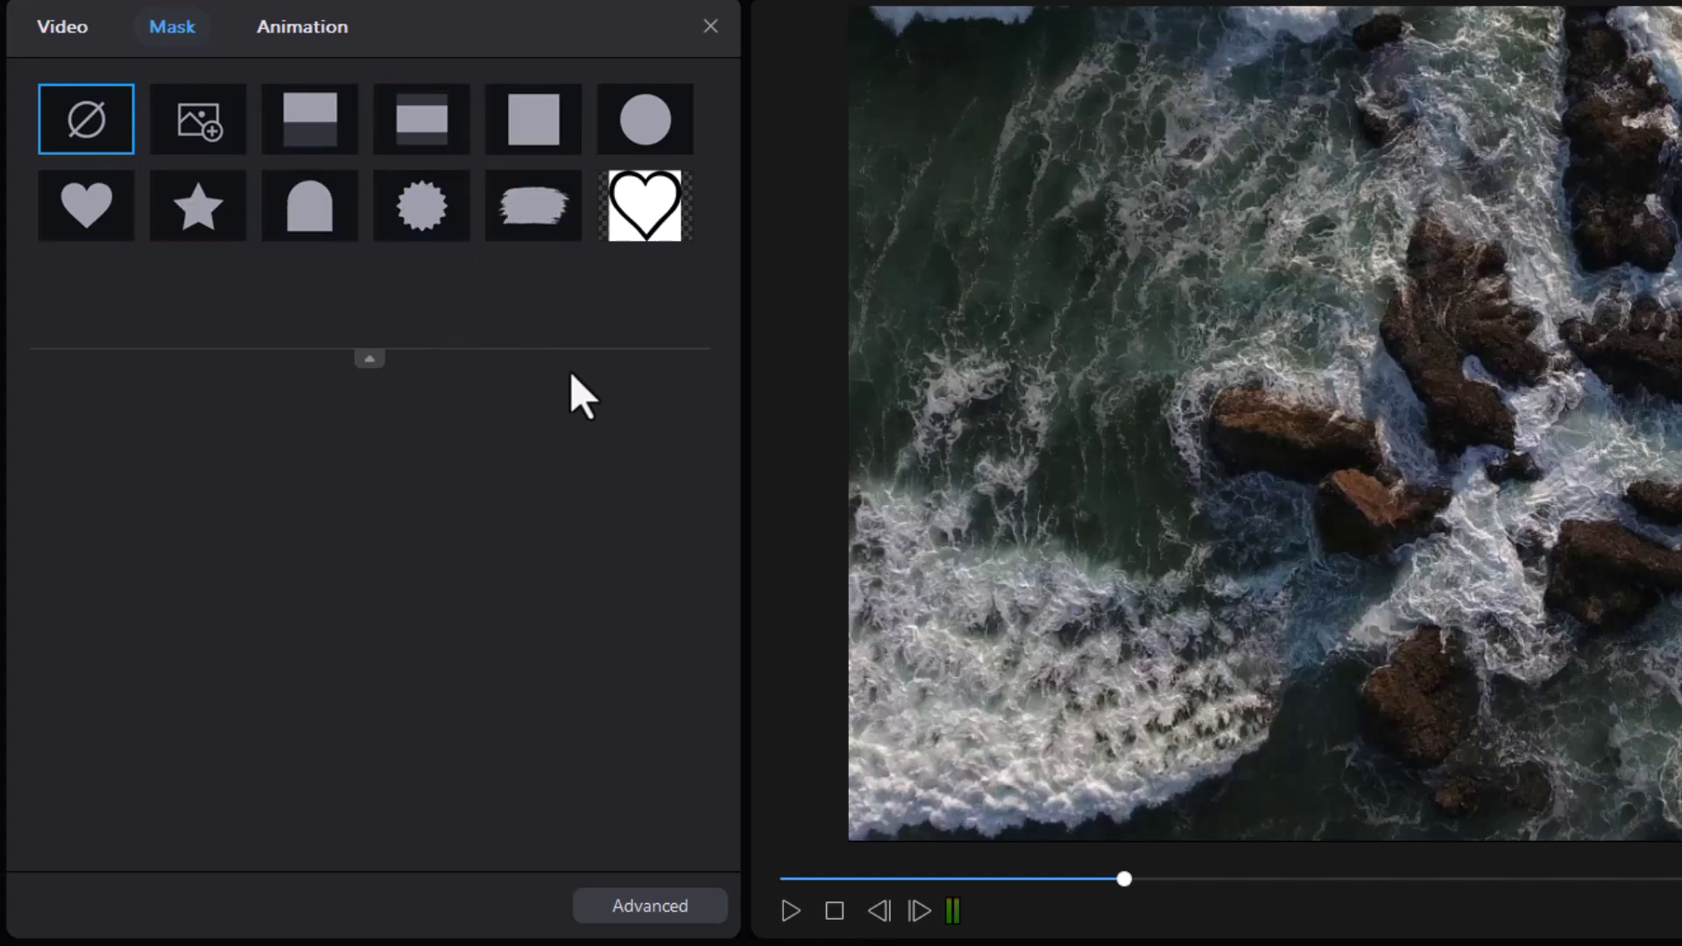
- Apply the circle mask preset to the ocean clip at 0.415/0.520, scaled 0.228 by 0.405
{"action": "left_click", "coordinate": [633, 133]}
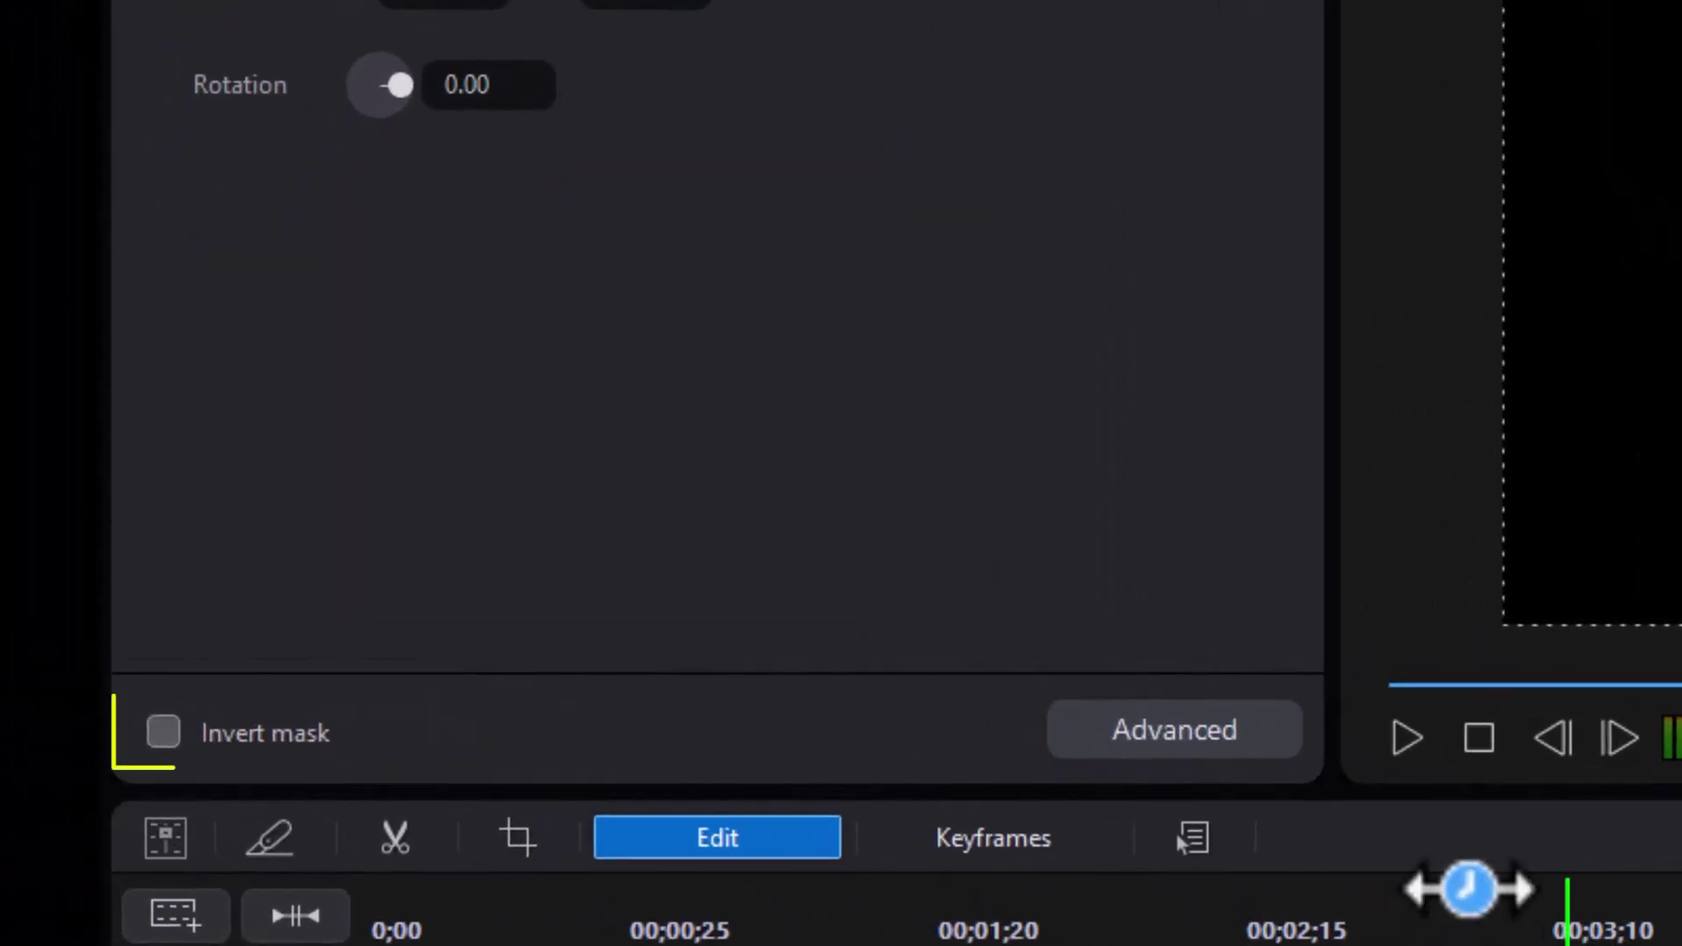
- Invert the circle mask and reshape it into a diagonal ellipse hole, moved up and left
{"action": "left_click", "coordinate": [262, 736]}
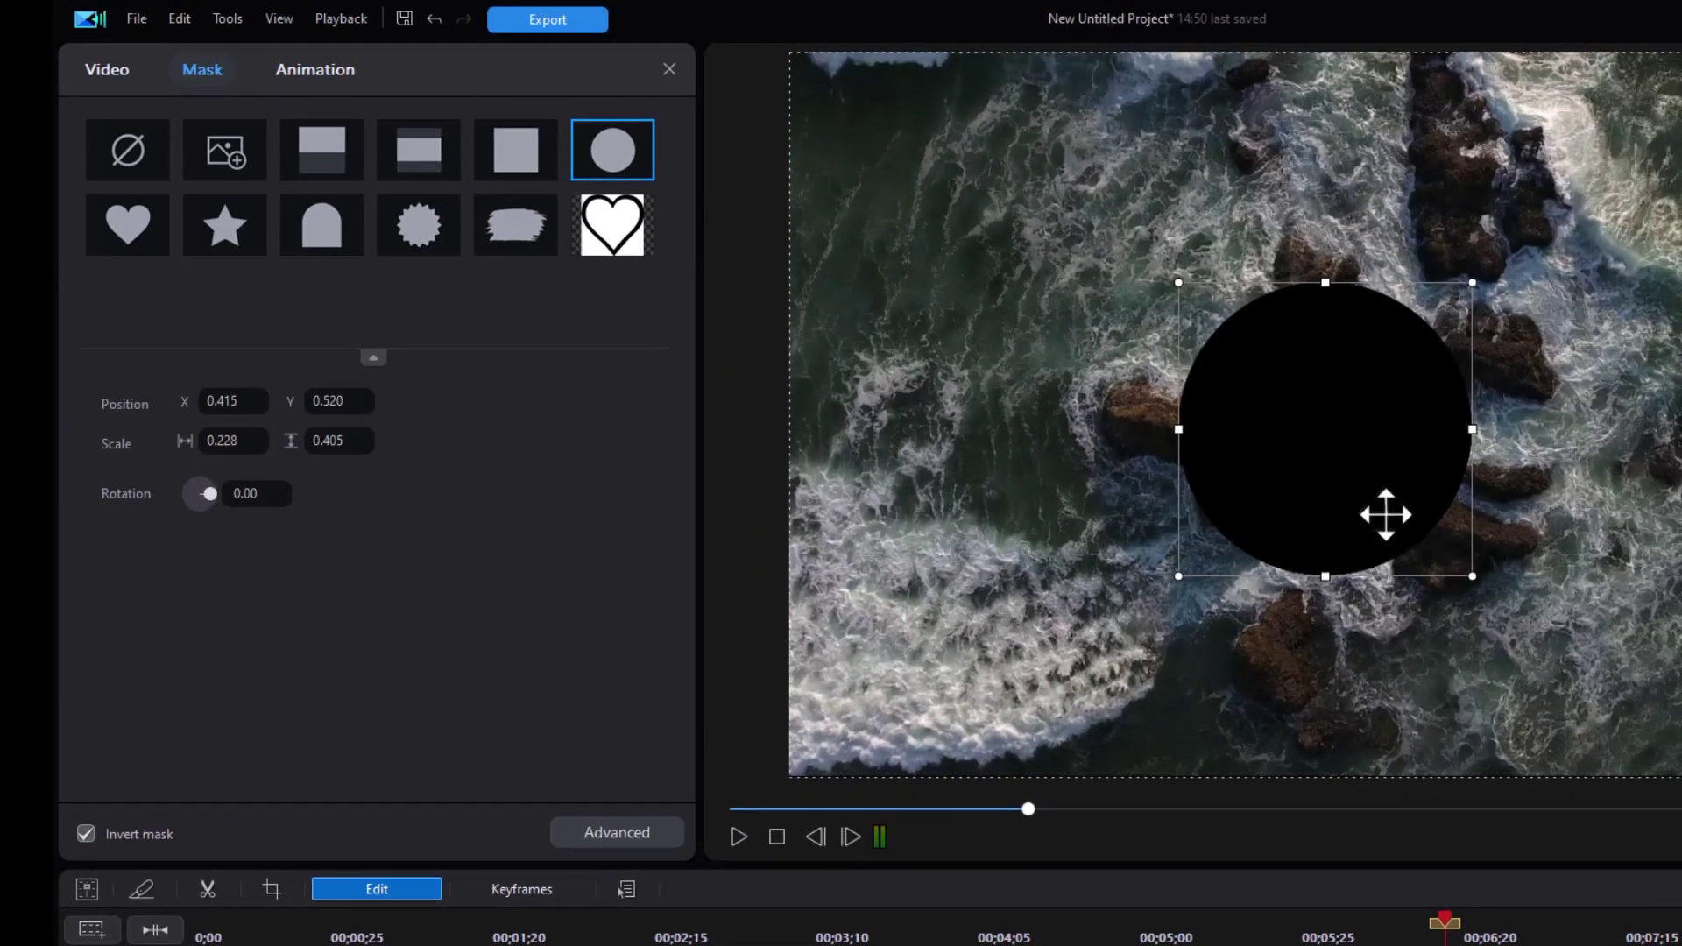
{"action": "left_click_drag", "start_coordinate": [1344, 481], "coordinate": [1177, 446]}
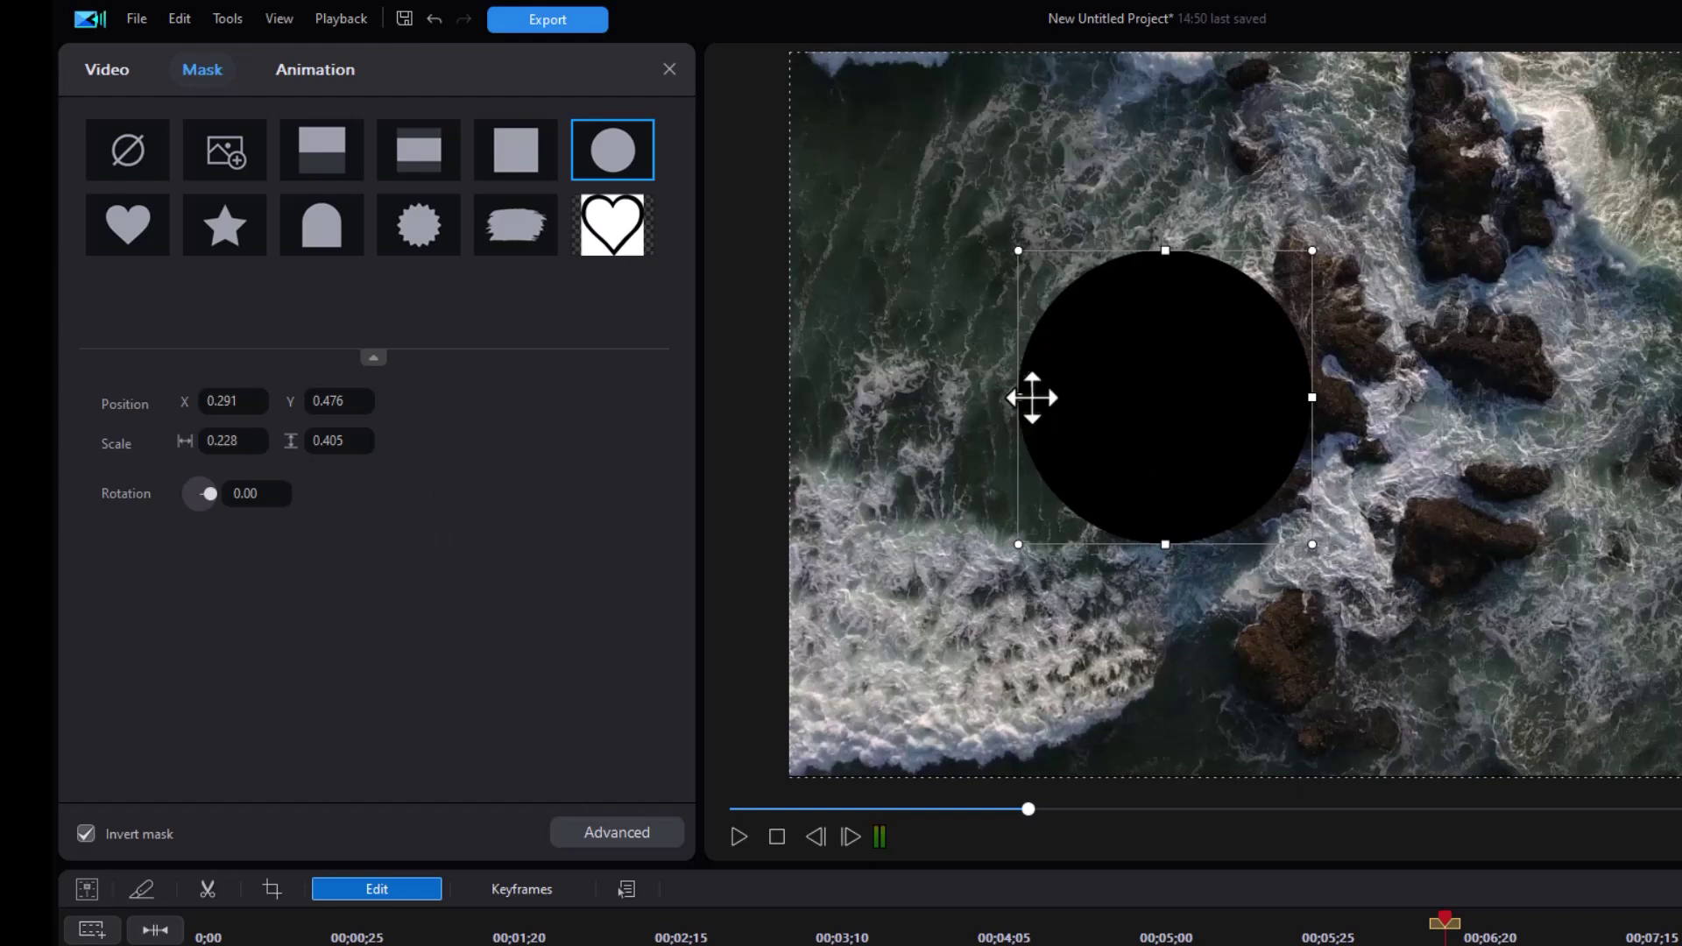
{"action": "left_click_drag", "start_coordinate": [1019, 399], "coordinate": [1070, 403]}
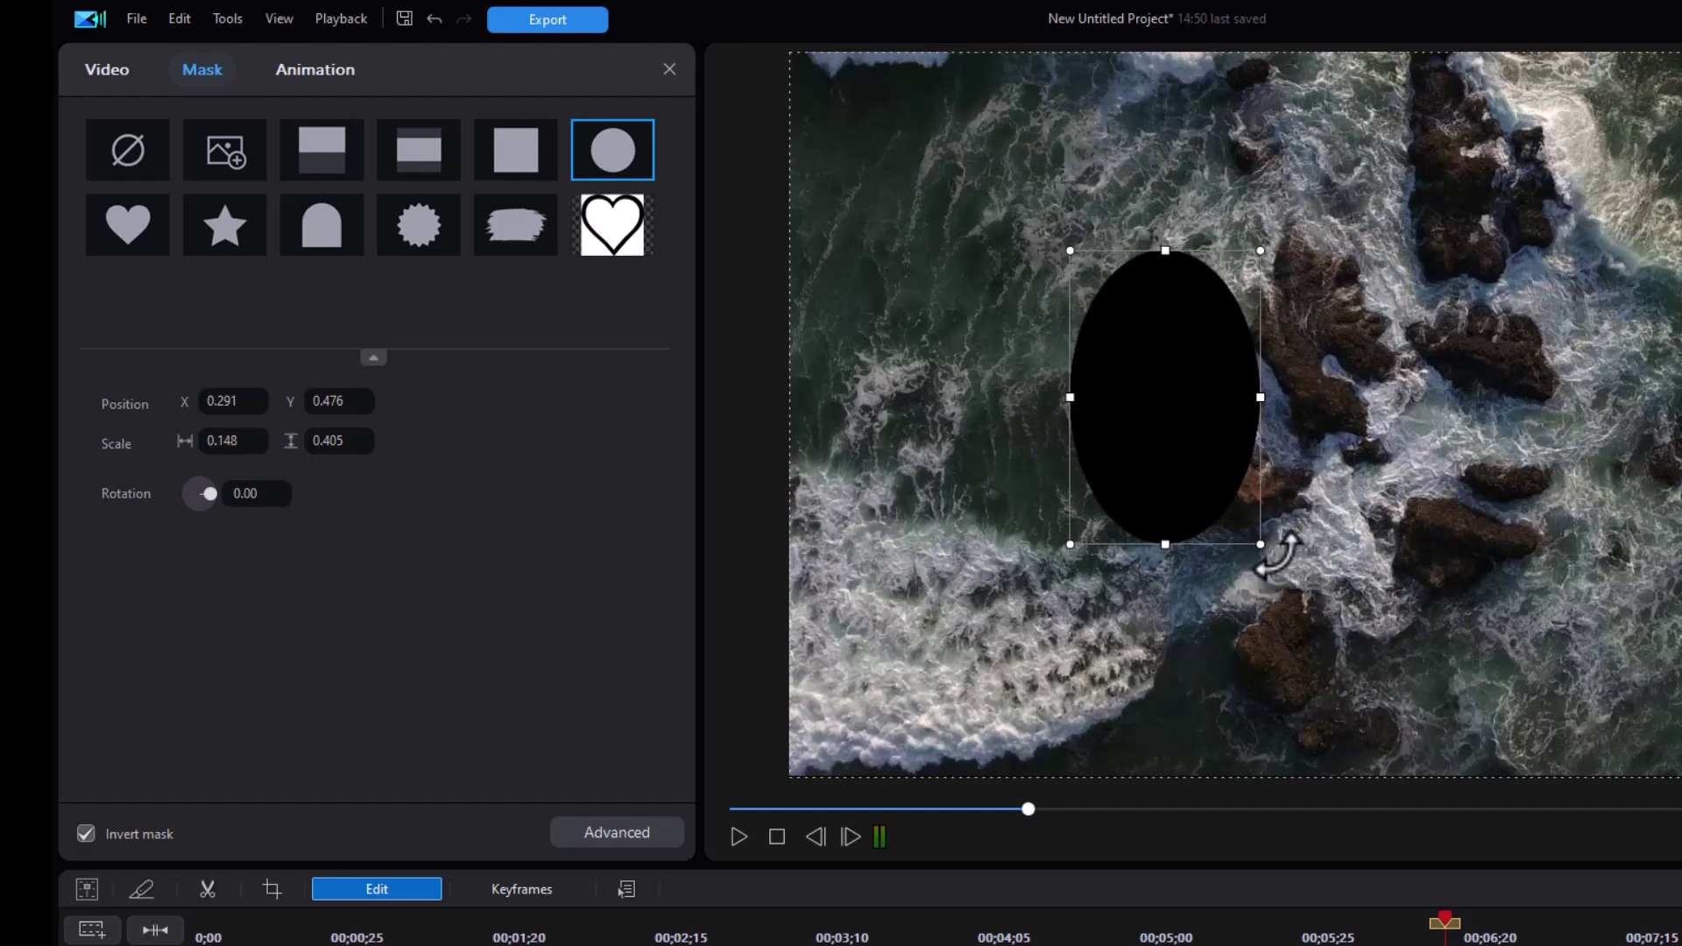
{"action": "left_click_drag", "start_coordinate": [1288, 542], "coordinate": [1170, 355]}
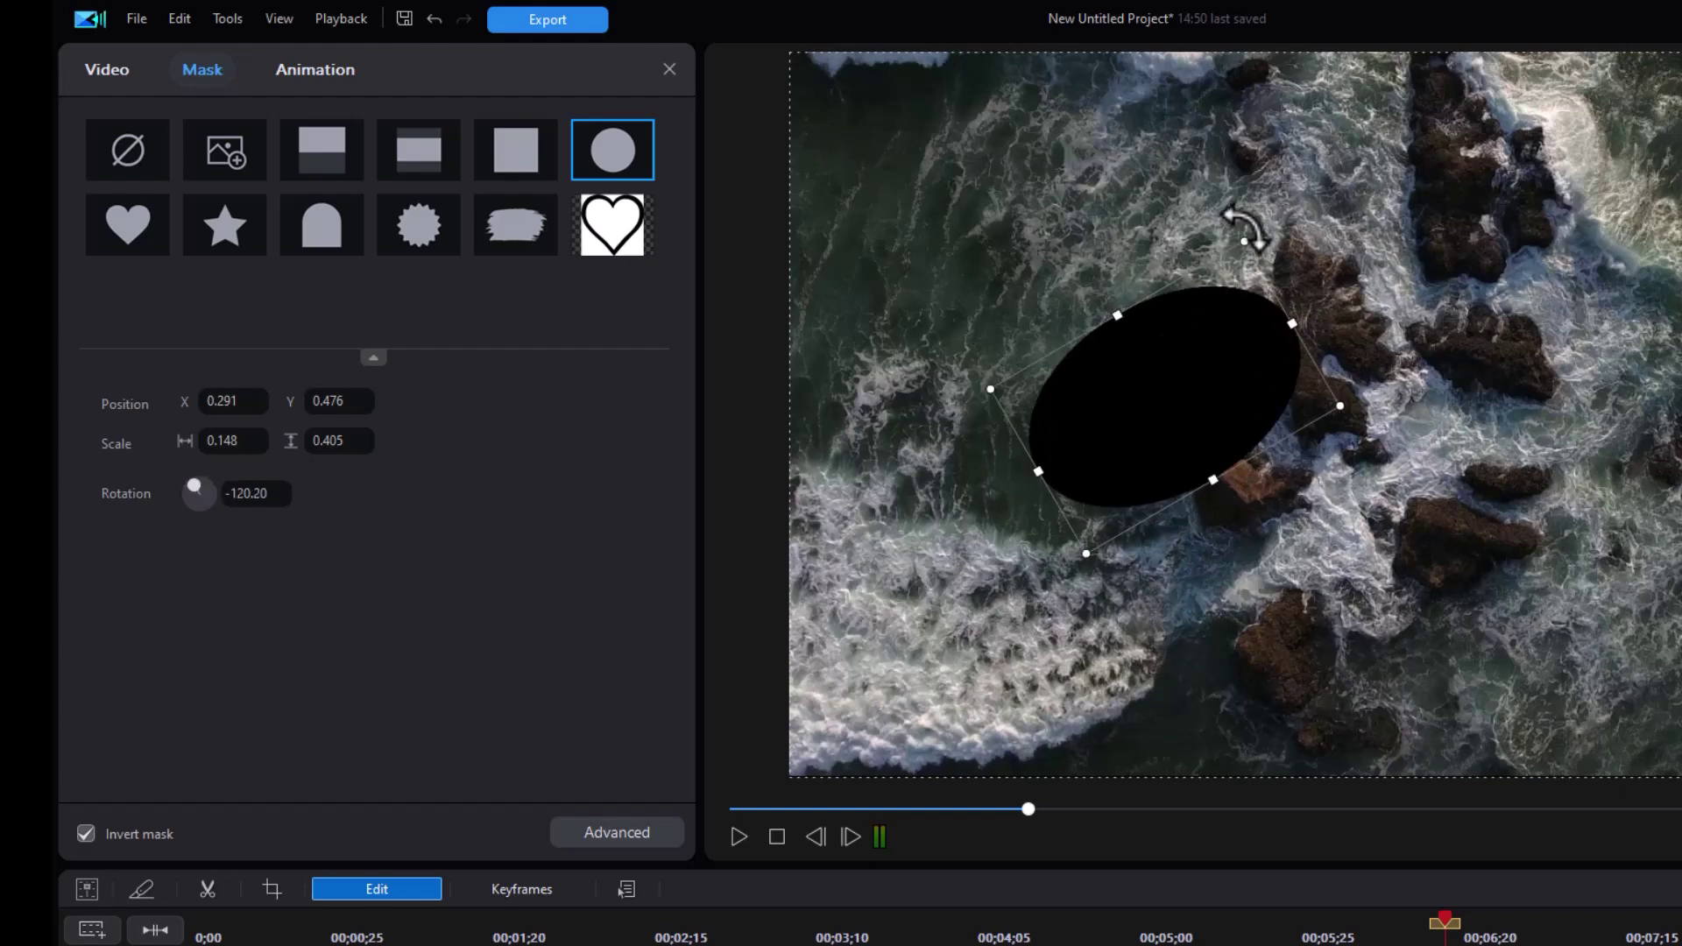
{"action": "left_click_drag", "start_coordinate": [1244, 250], "coordinate": [1237, 283]}
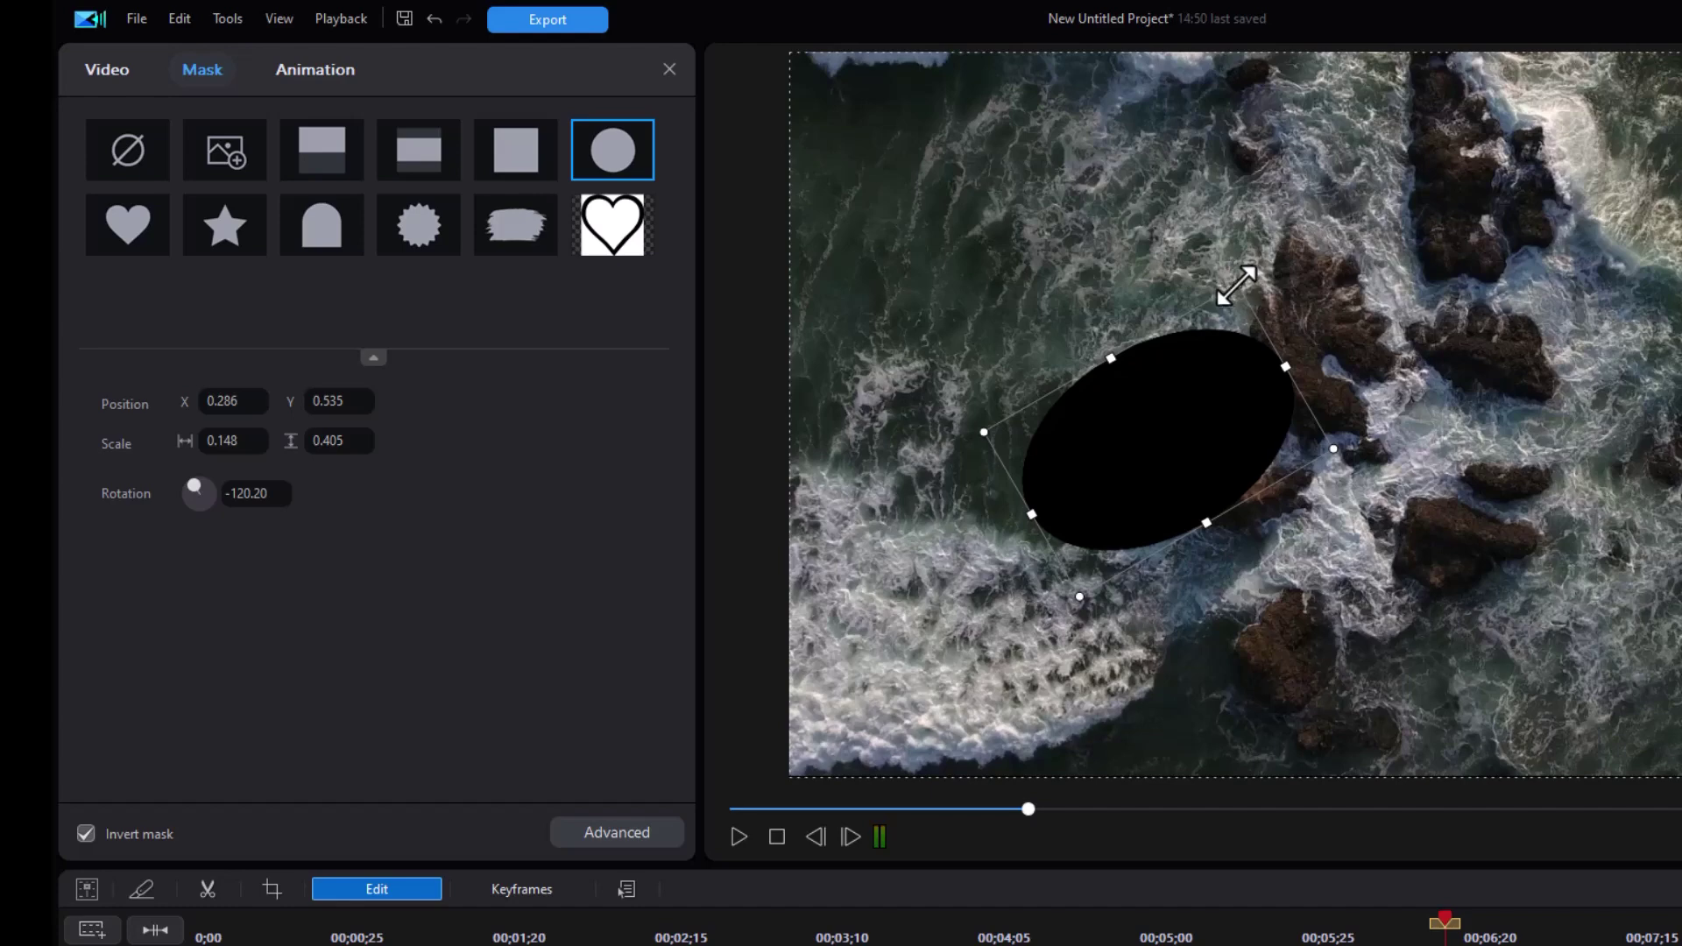
- Resize the ellipse and rotate it to -90.00, placing it at 0.243/0.588, scaled 0.184 by 0.505
{"action": "left_click_drag", "start_coordinate": [1236, 286], "coordinate": [1396, 402]}
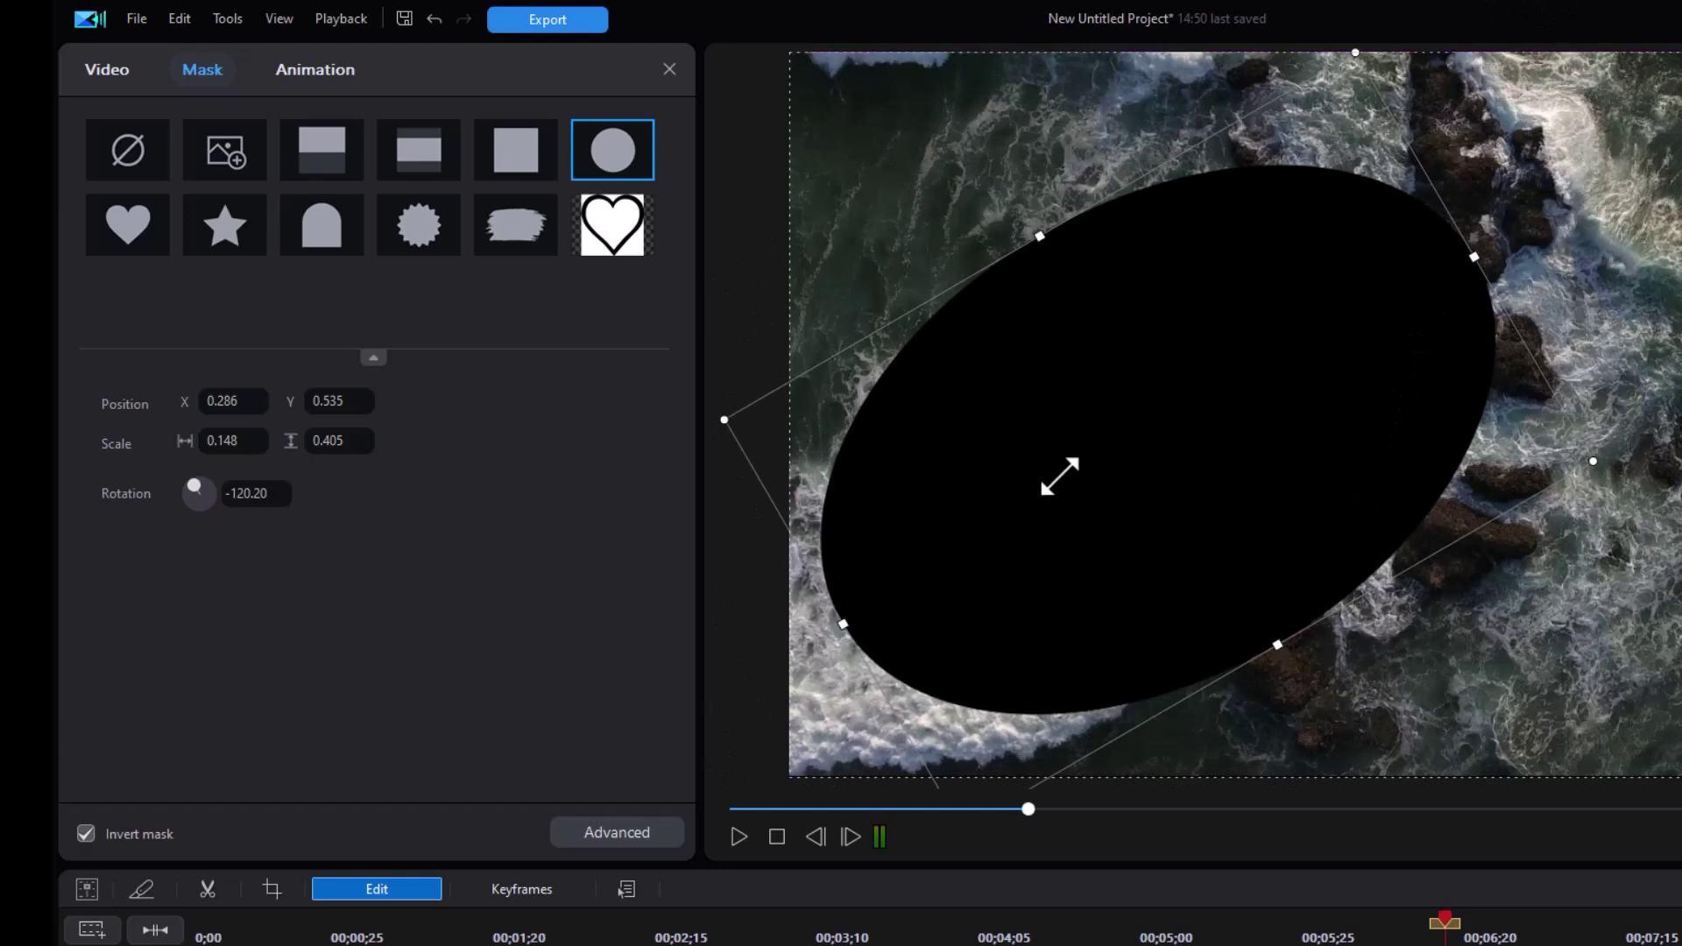
{"action": "left_click_drag", "start_coordinate": [1160, 522], "coordinate": [1363, 487]}
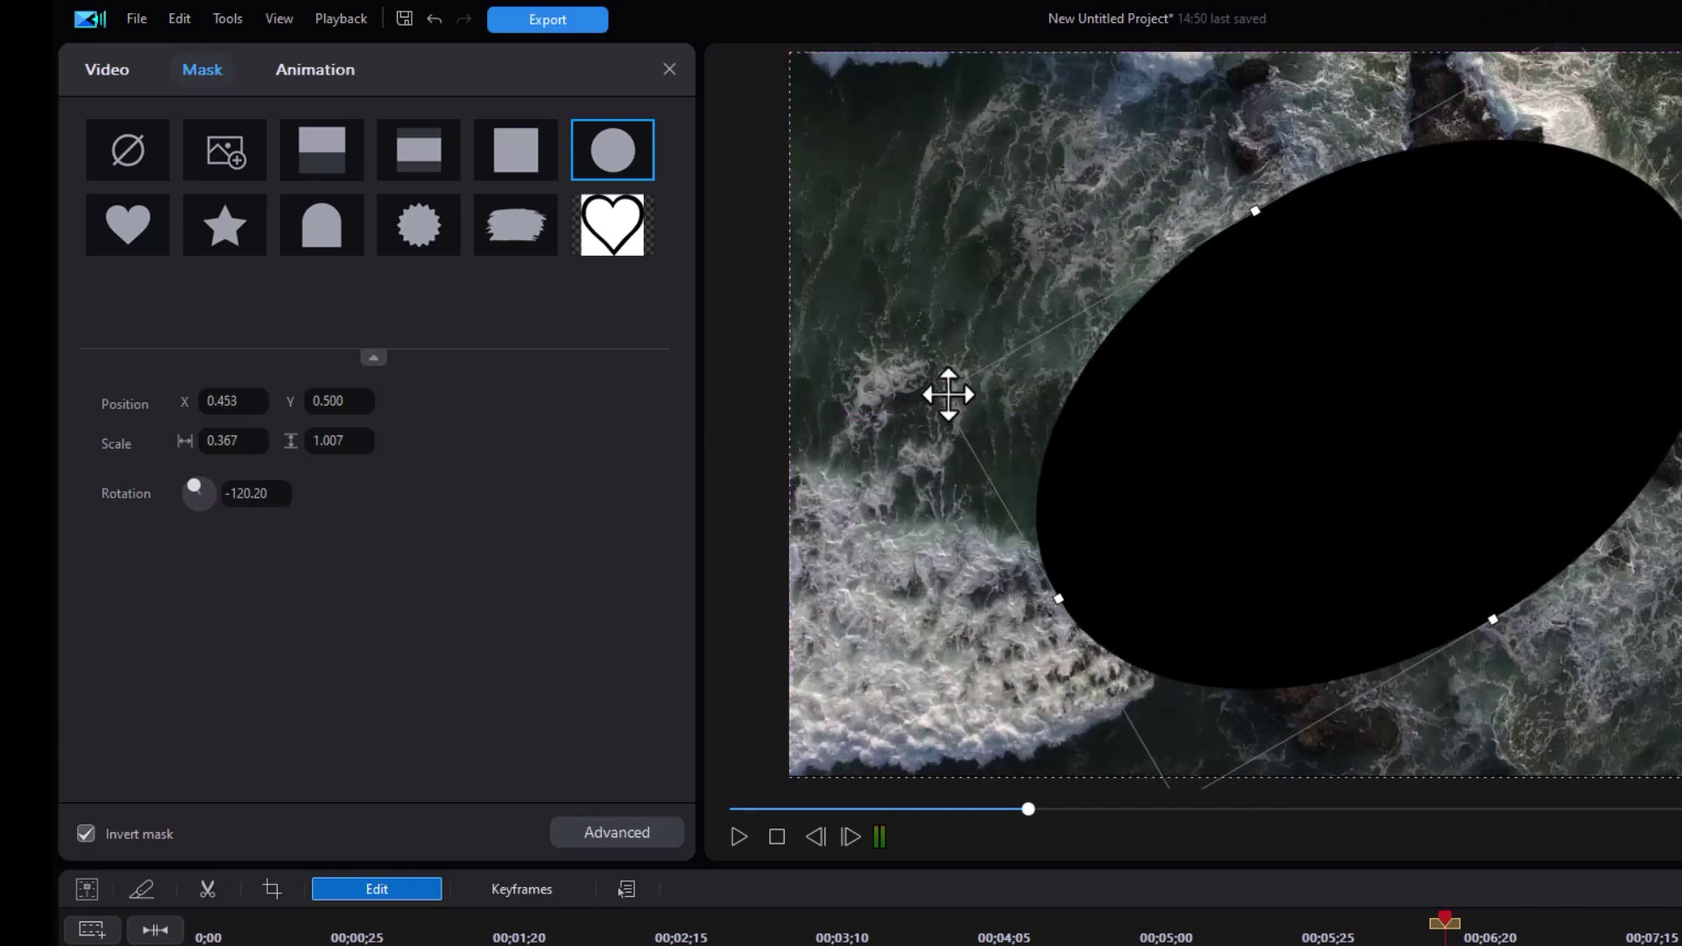
{"action": "left_click_drag", "start_coordinate": [949, 398], "coordinate": [1156, 405]}
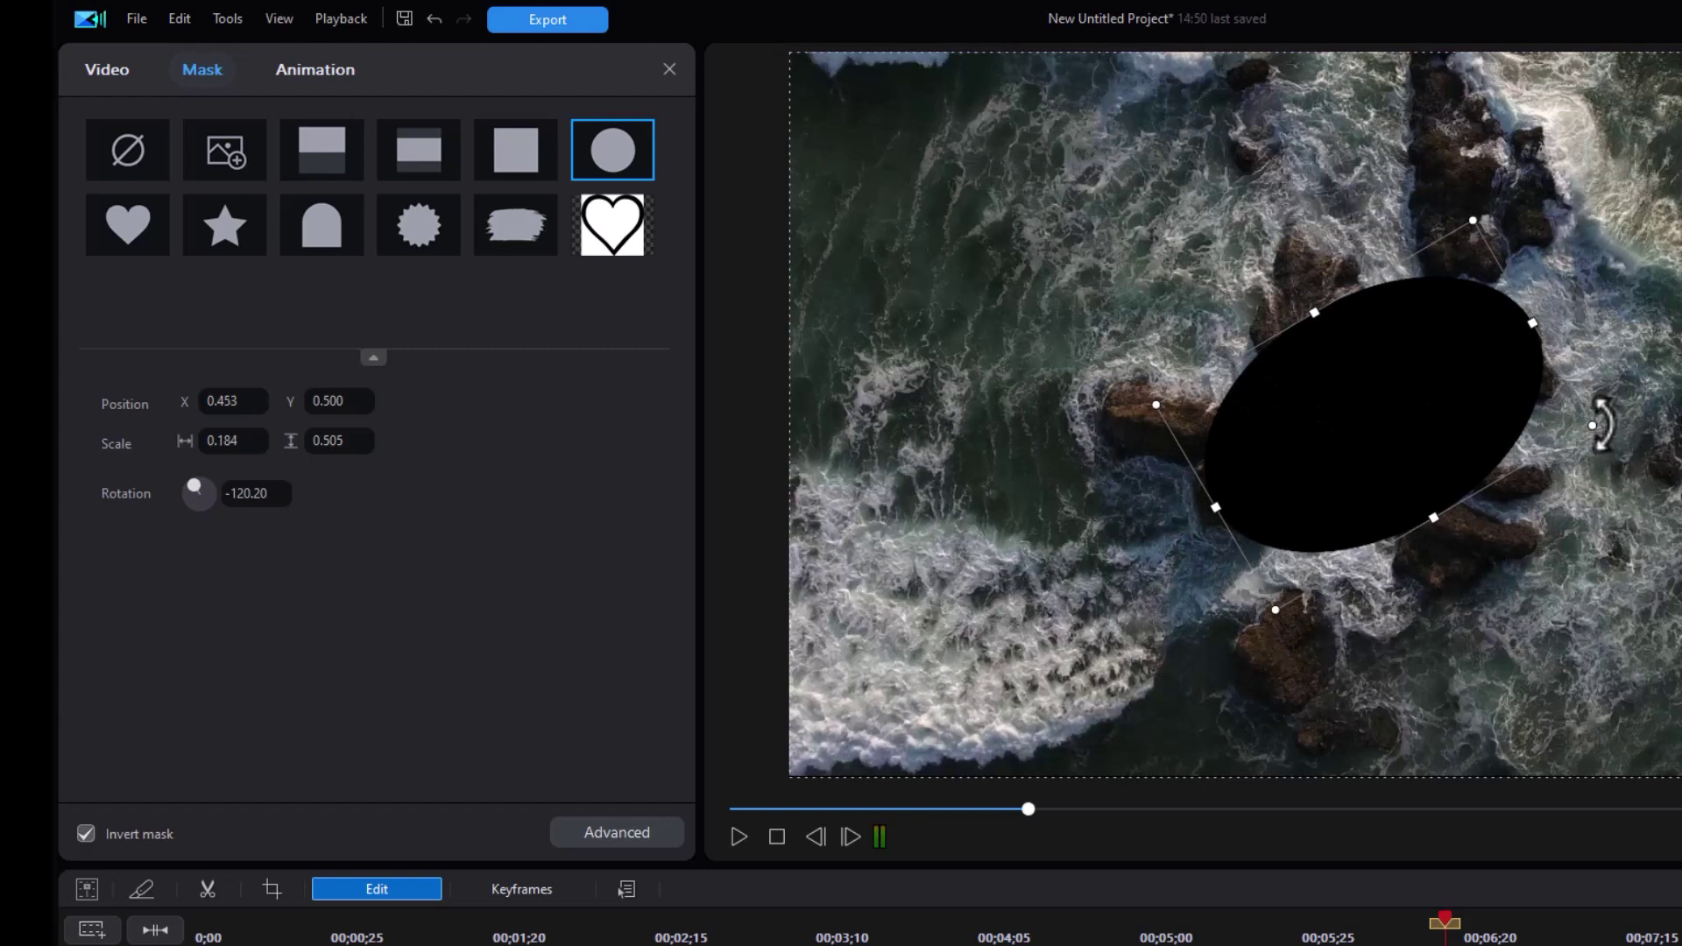
{"action": "left_click_drag", "start_coordinate": [1605, 427], "coordinate": [1577, 536]}
{"action": "left_click_drag", "start_coordinate": [1338, 447], "coordinate": [1065, 516]}
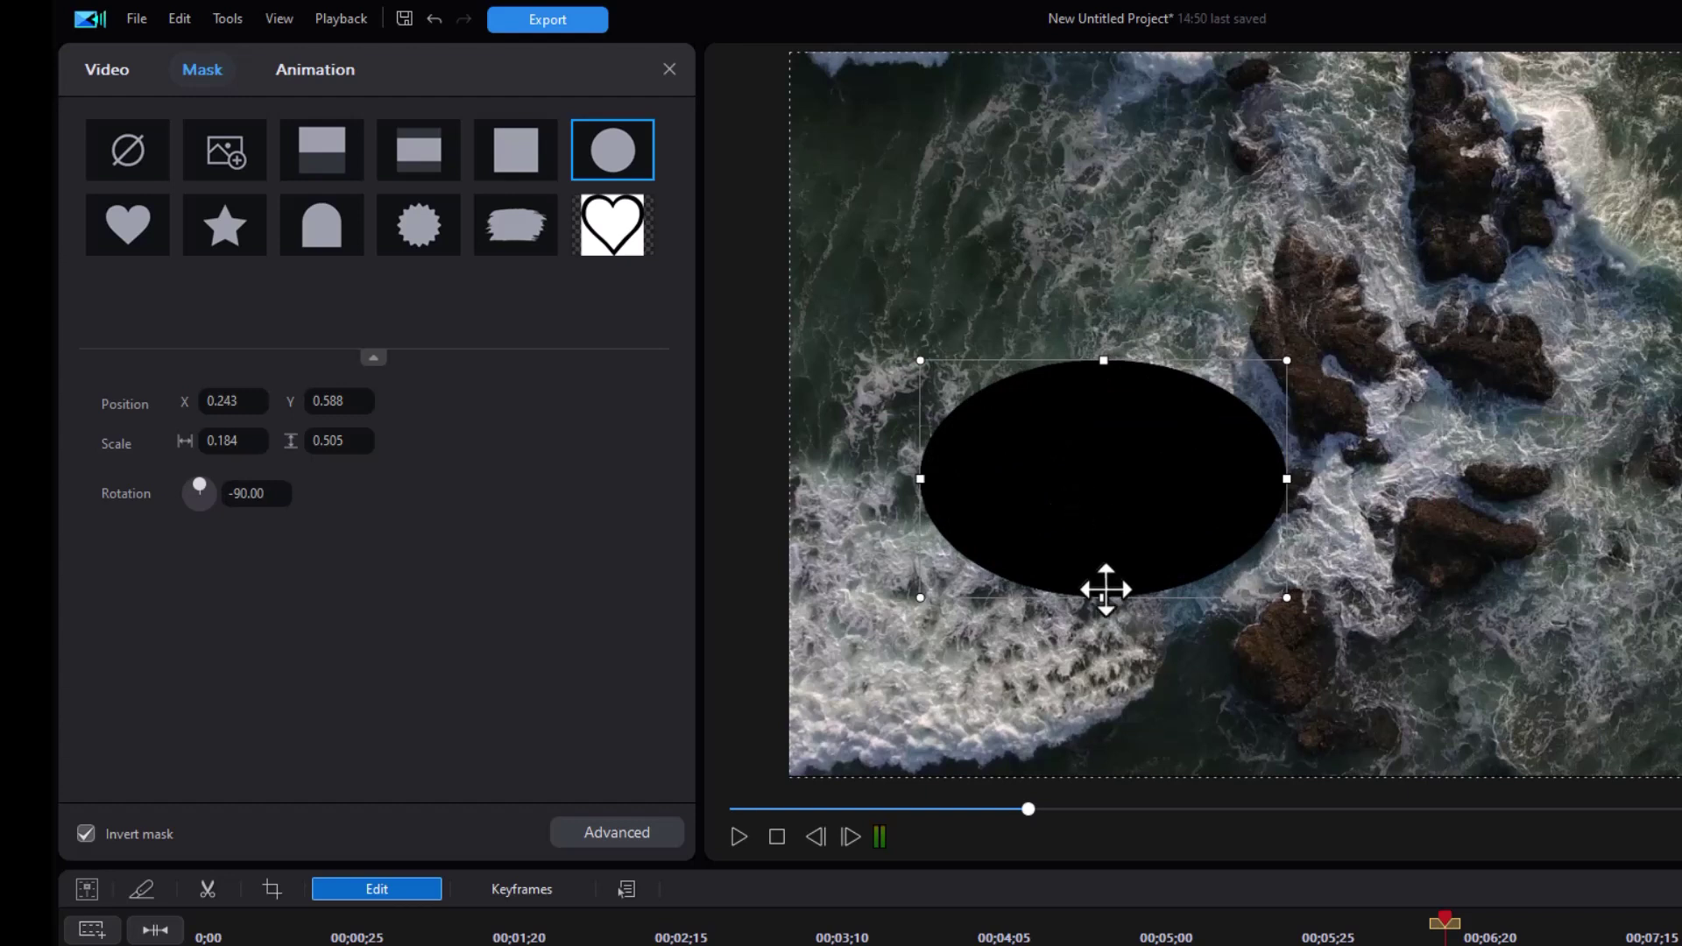
- Remove the ocean clip's mask and place 1764403_horseRiding_HD_Footage on video track 1
{"action": "left_click", "coordinate": [132, 147]}
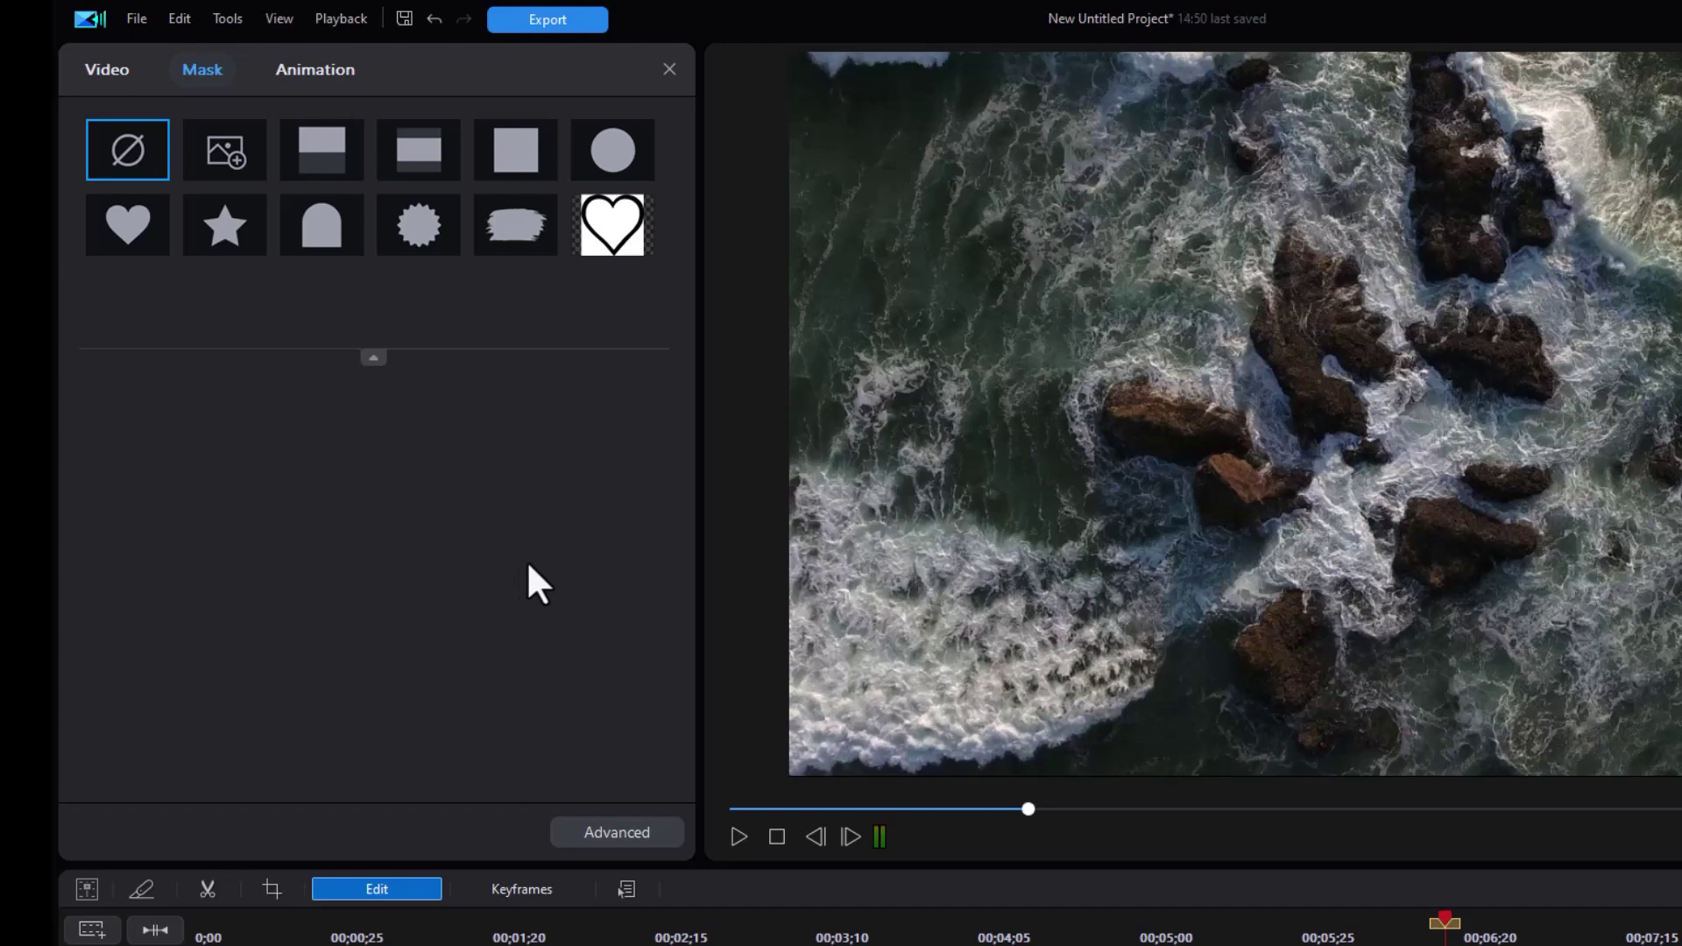
{"action": "left_click", "coordinate": [669, 69]}
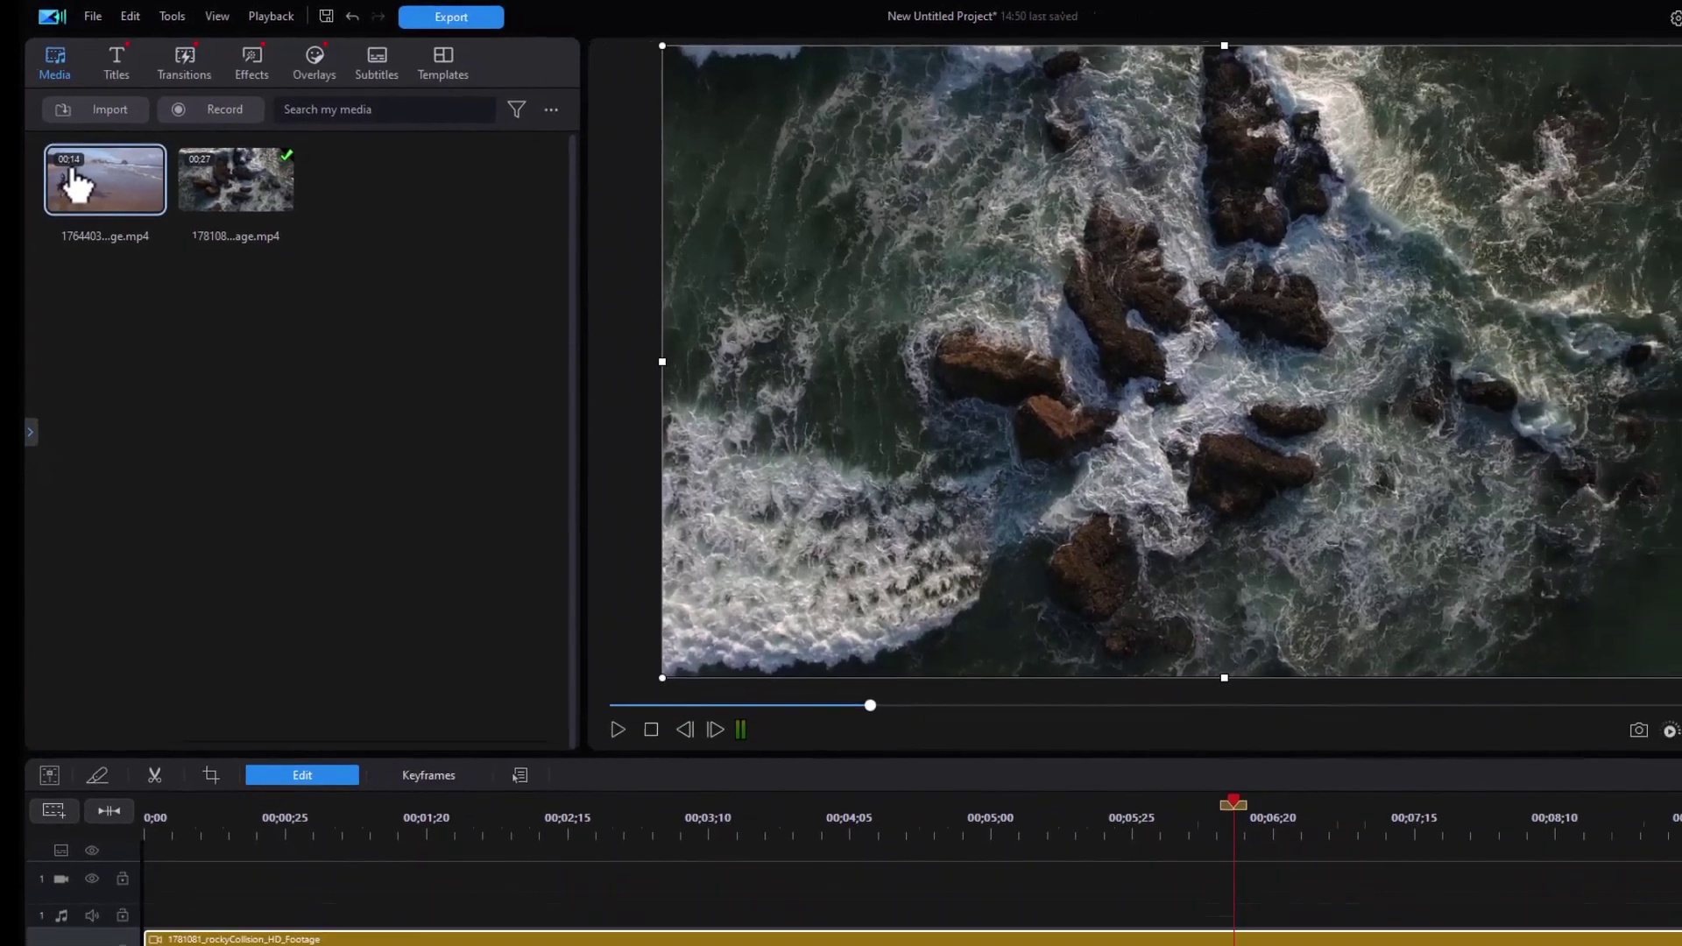
{"action": "left_click_drag", "start_coordinate": [74, 182], "coordinate": [125, 878]}
{"action": "left_click_drag", "start_coordinate": [96, 798], "coordinate": [98, 801]}
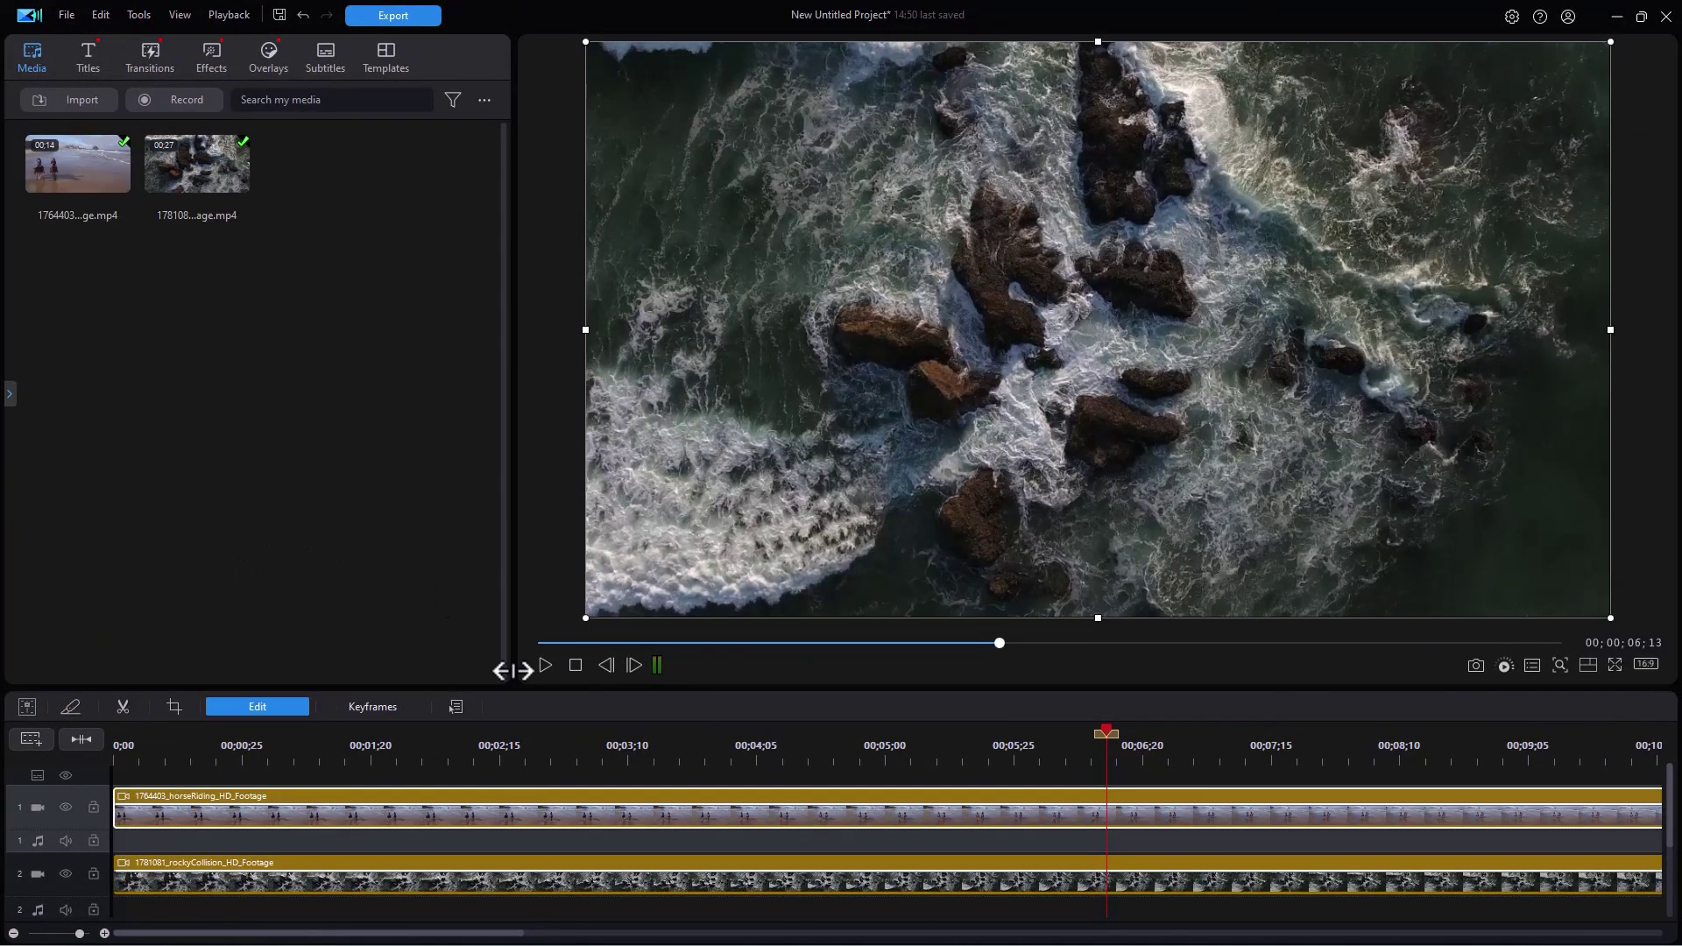
{"action": "left_click", "coordinate": [590, 874]}
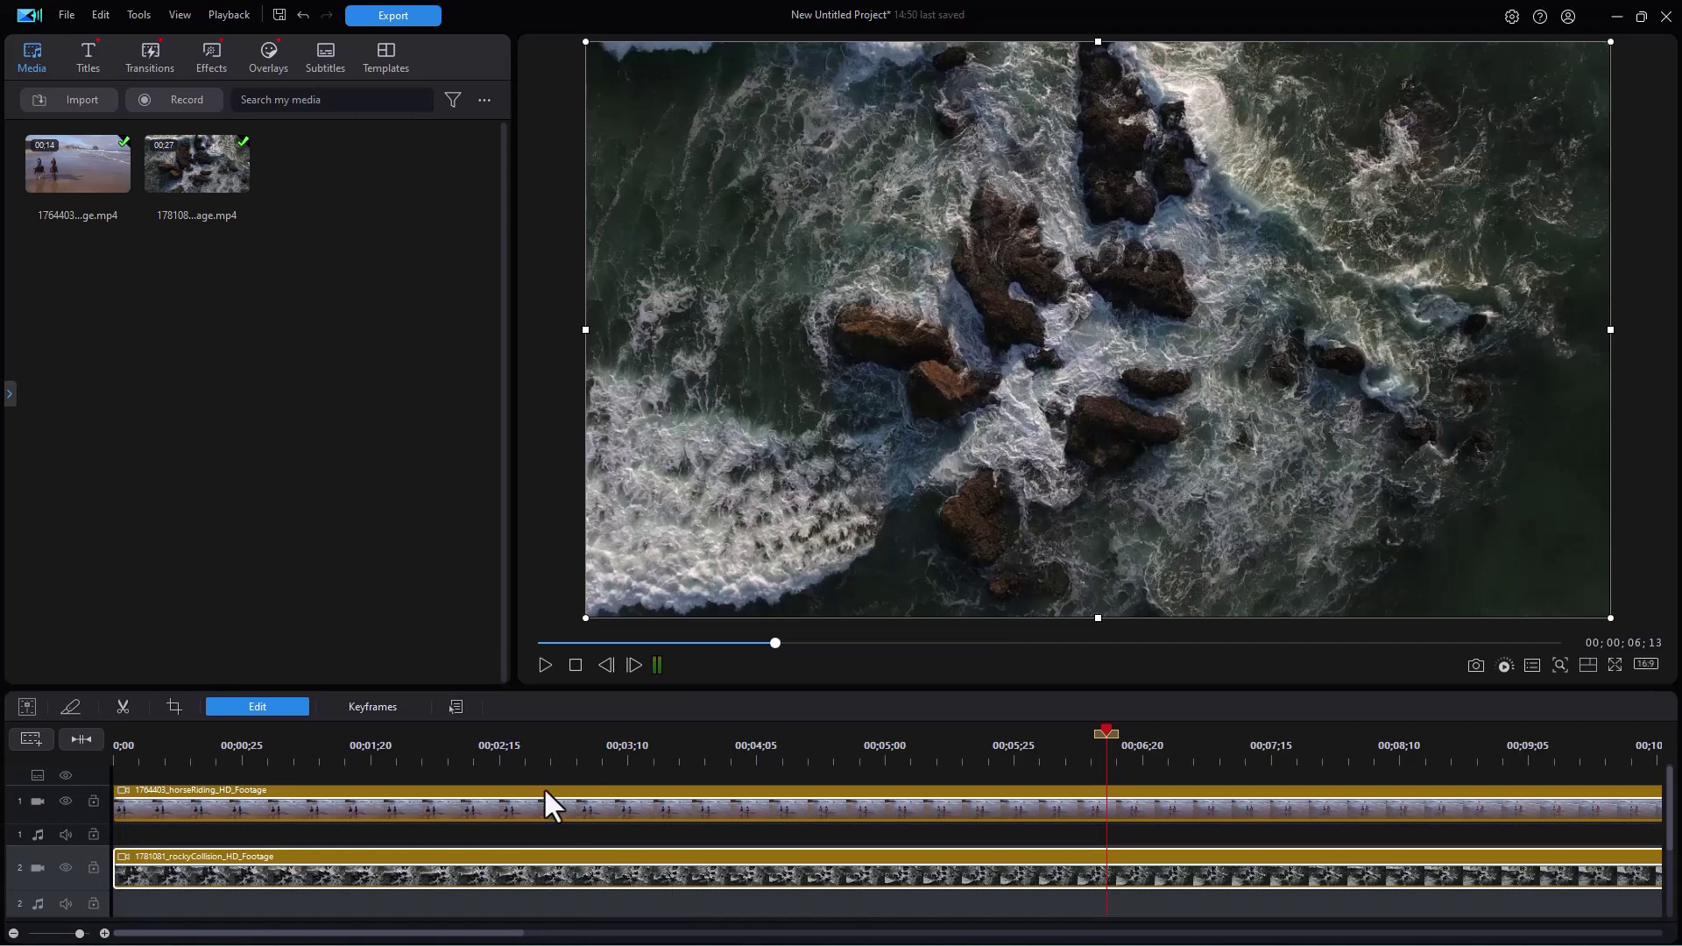
- Give the ocean clip a brush-stroke mask, rotated upright, centred and enlarged to 0.817 by 0.764
{"action": "left_click", "coordinate": [254, 706]}
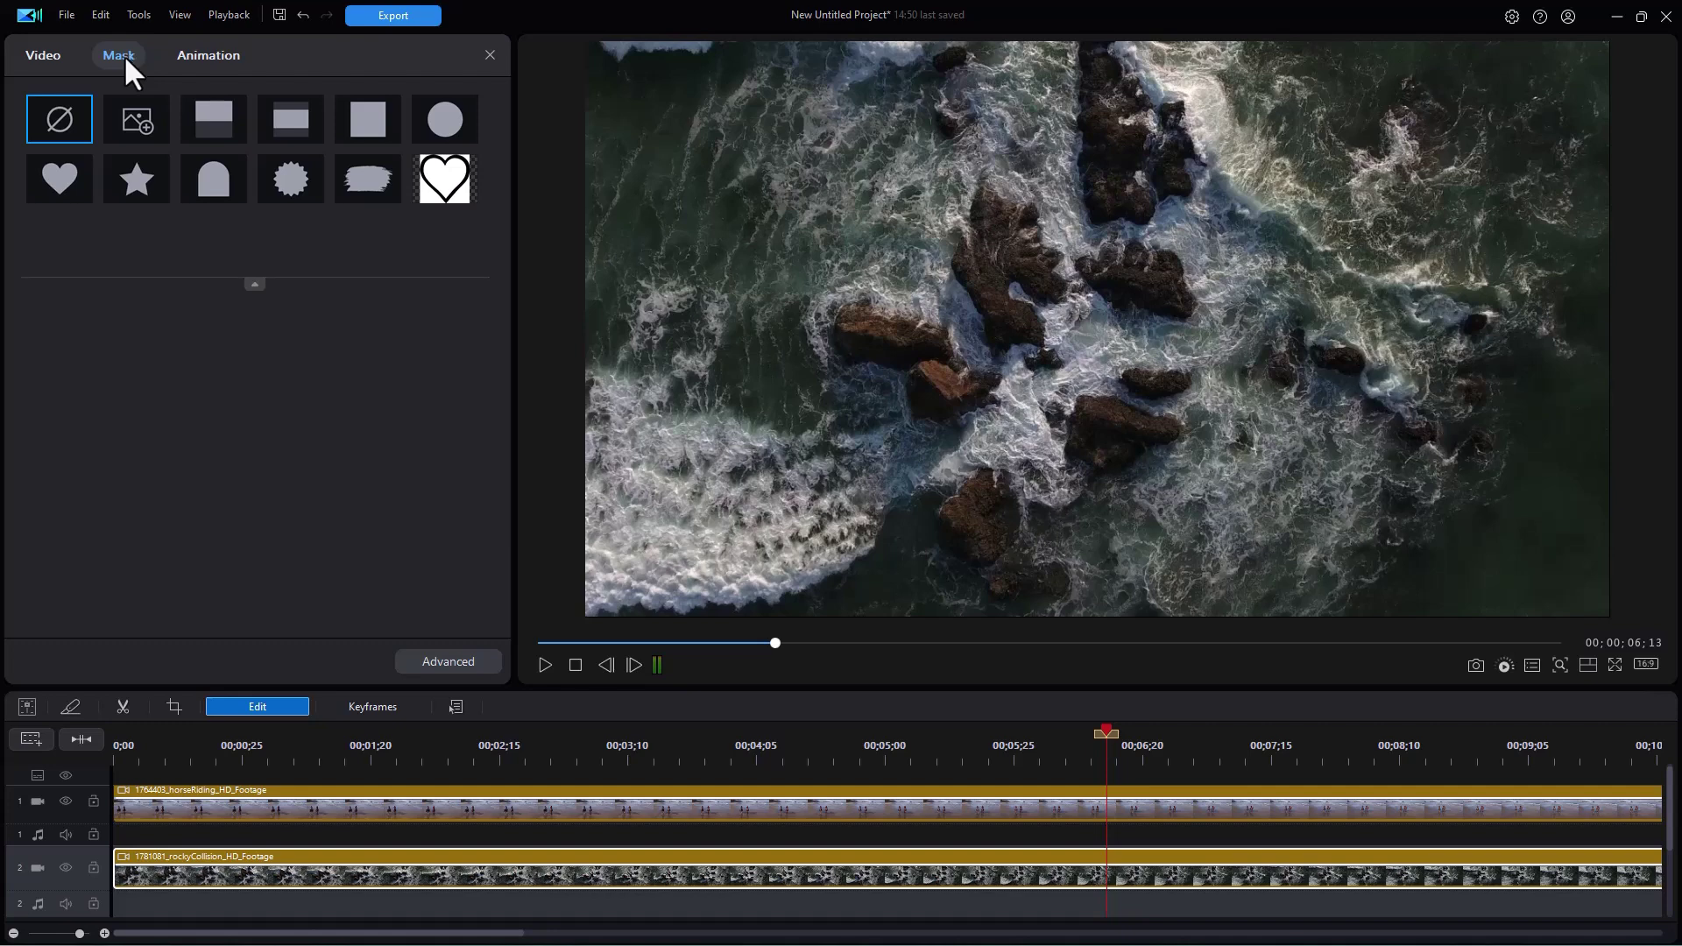
{"action": "left_click", "coordinate": [391, 194]}
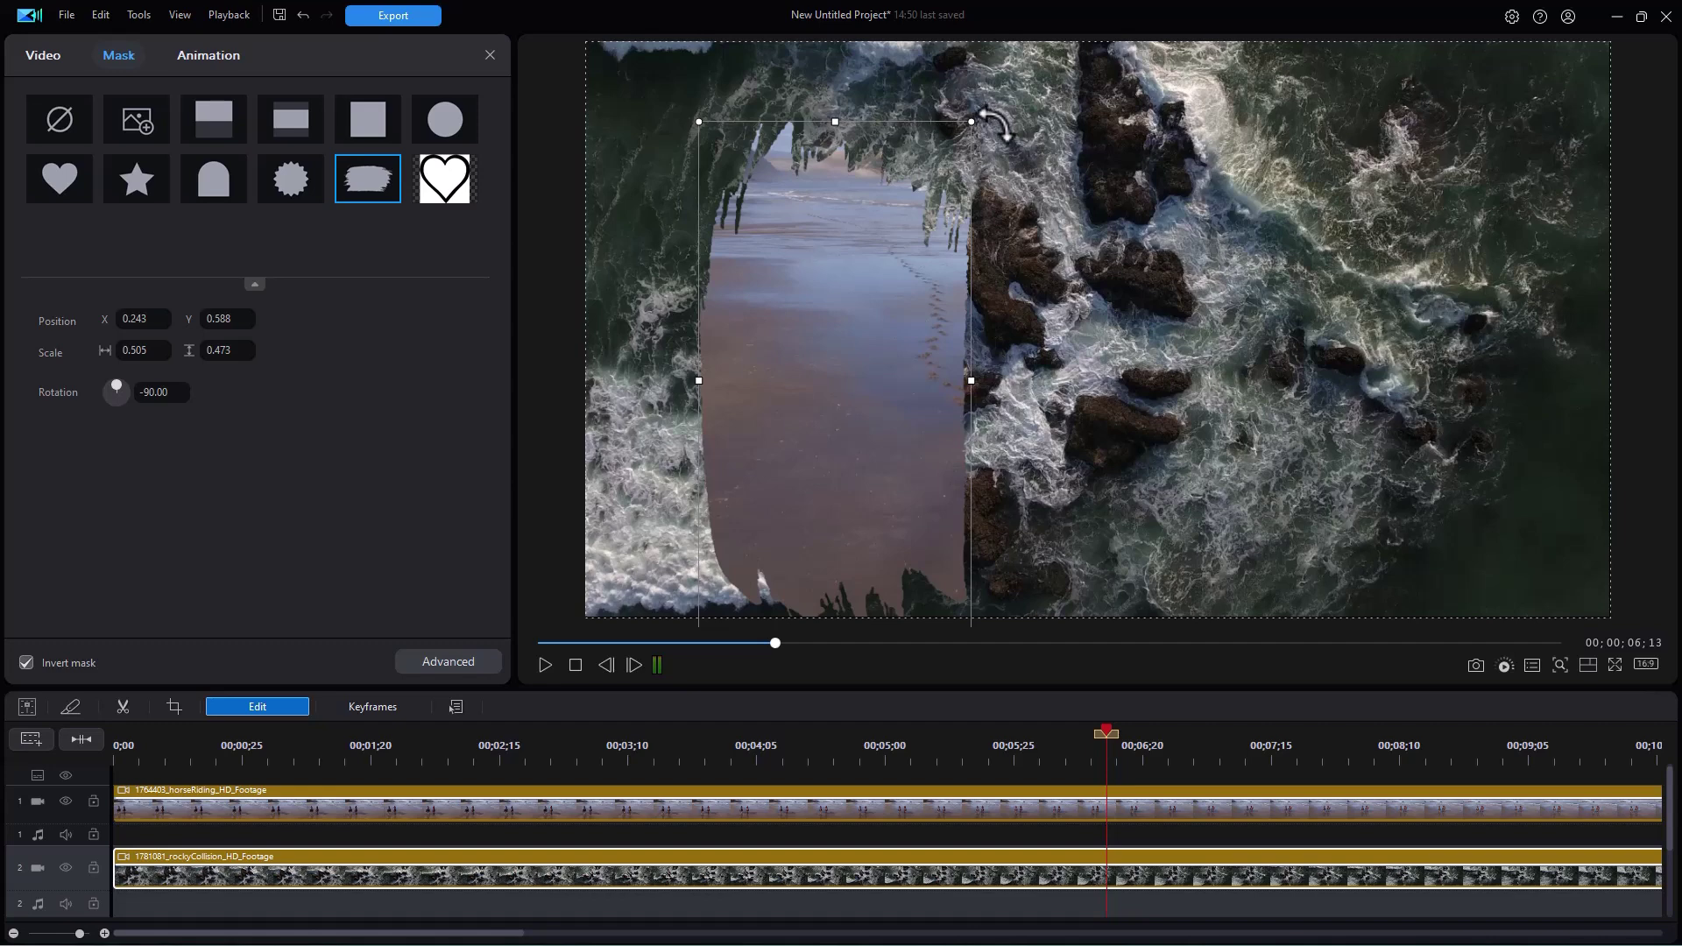
{"action": "mouse_move", "coordinate": [983, 112]}
{"action": "left_mouse_down"}
{"action": "mouse_move", "coordinate": [1111, 307]}
{"action": "mouse_move", "coordinate": [1111, 439]}
{"action": "mouse_move", "coordinate": [1081, 496]}
{"action": "left_mouse_up"}
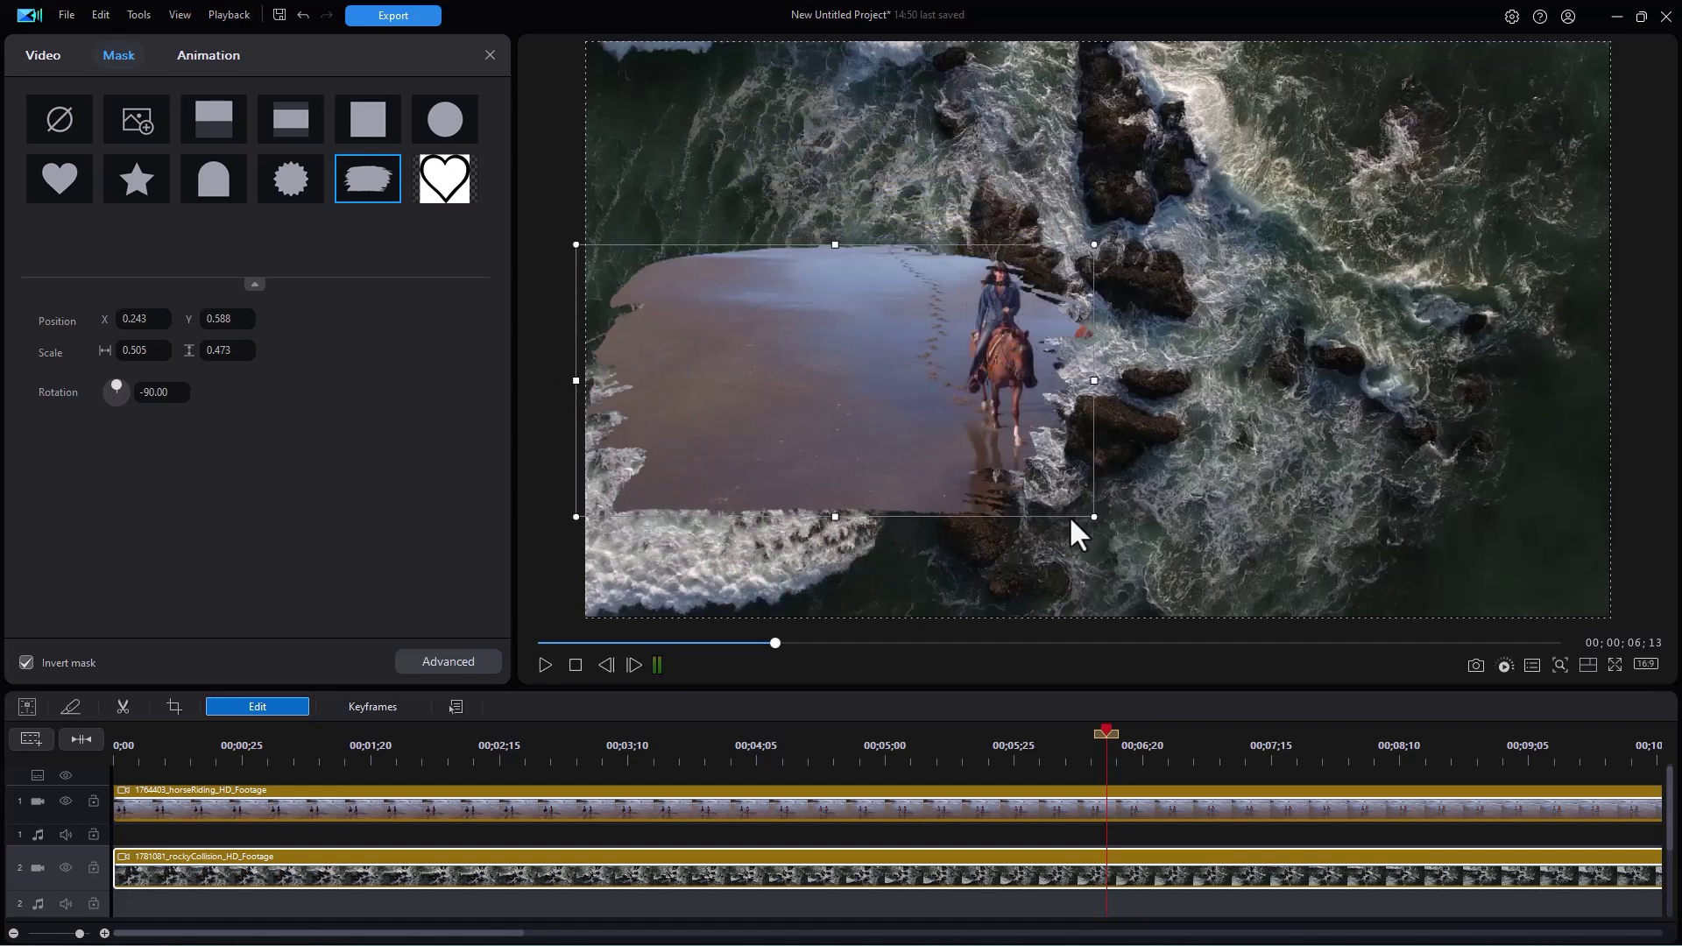
{"action": "left_click_drag", "start_coordinate": [806, 404], "coordinate": [992, 392]}
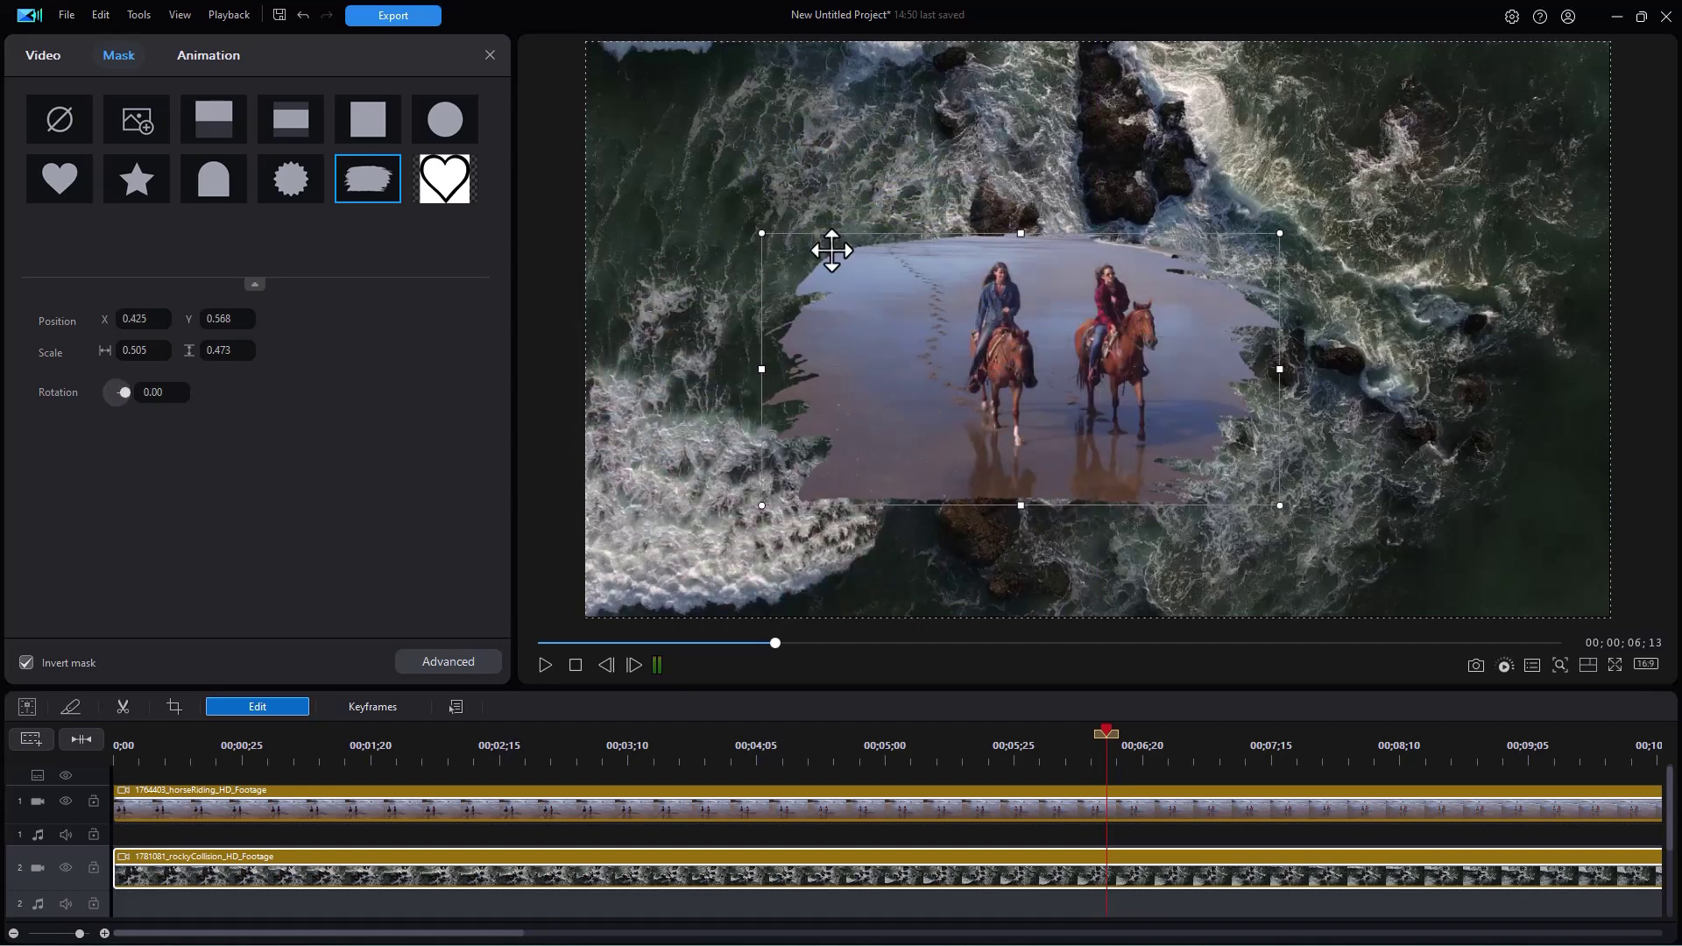
{"action": "mouse_move", "coordinate": [759, 232]}
{"action": "left_mouse_down"}
{"action": "mouse_move", "coordinate": [666, 145]}
{"action": "mouse_move", "coordinate": [602, 149]}
{"action": "left_mouse_up"}
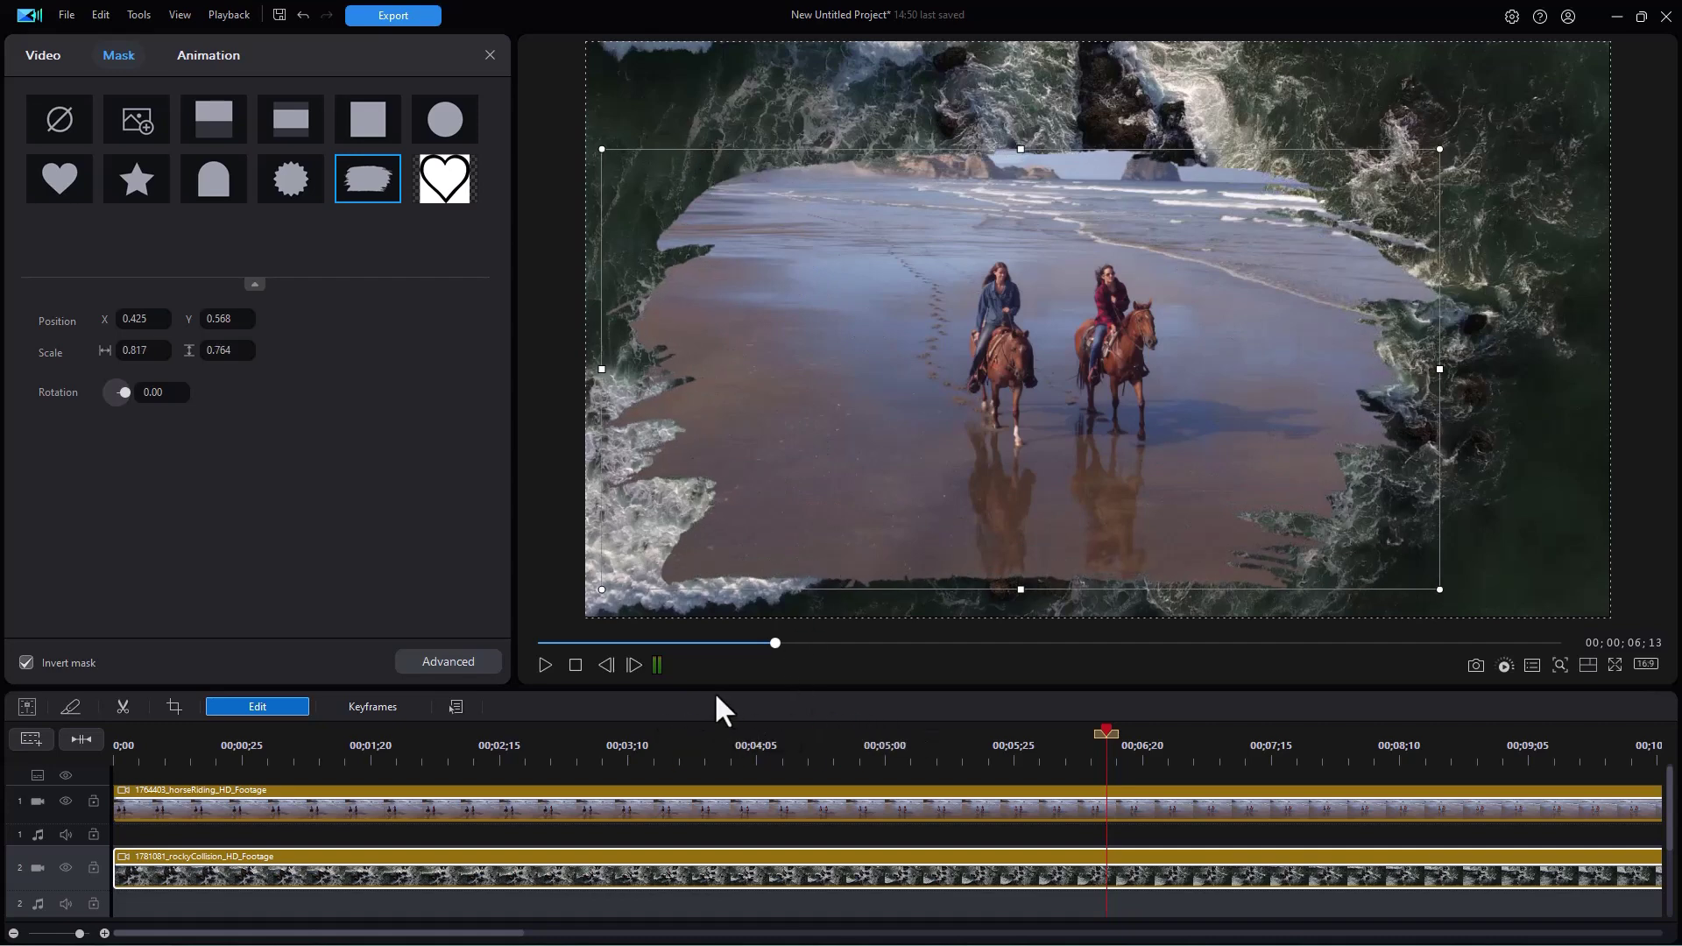
- Play back the brush-stroke masked result from an earlier point, then pause
{"action": "left_click", "coordinate": [705, 746]}
{"action": "left_click", "coordinate": [542, 666]}
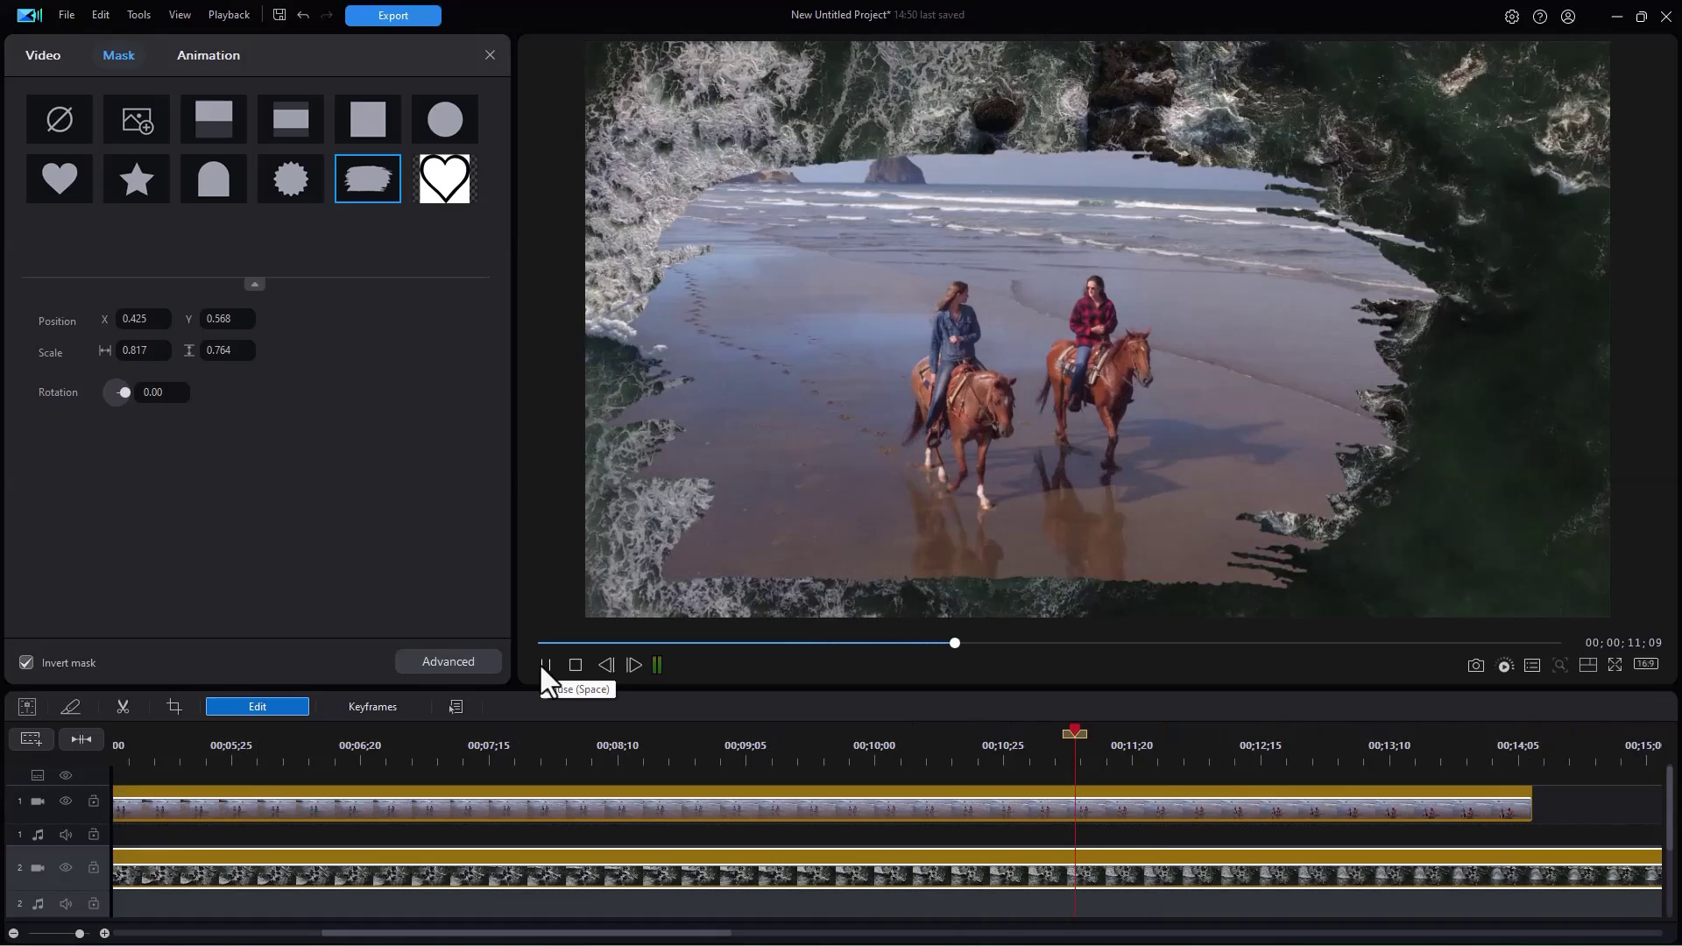
{"action": "left_click", "coordinate": [543, 665]}
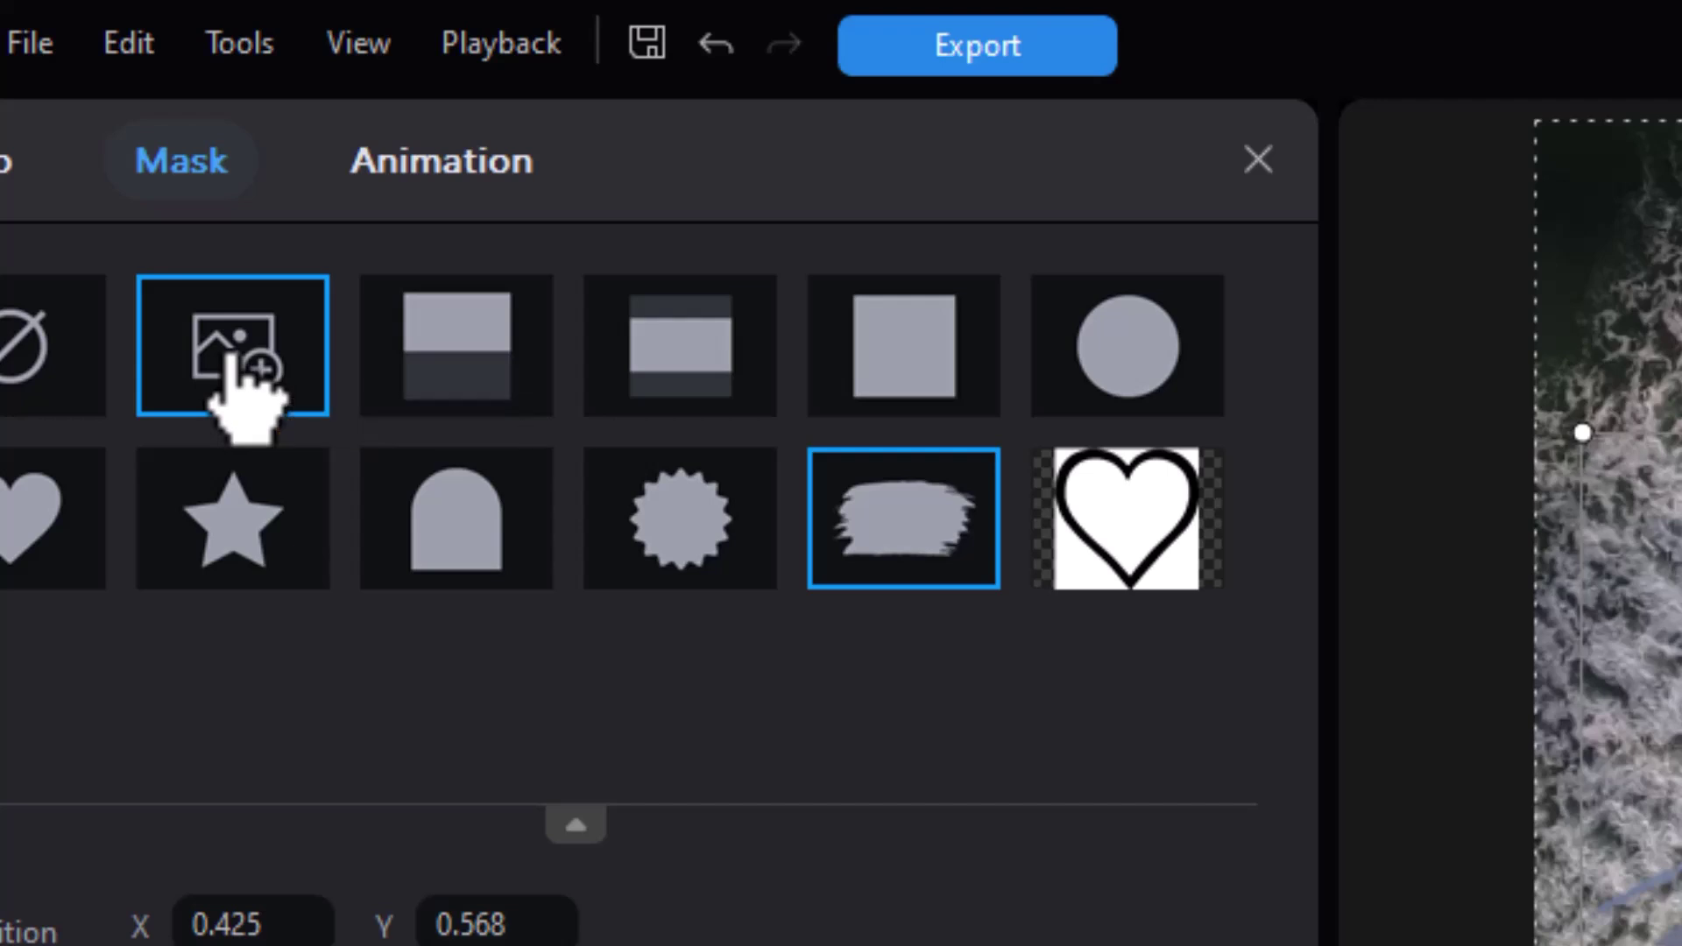
- Import a splash-shaped image as a custom mask shape for the ocean clip
{"action": "left_click", "coordinate": [231, 353]}
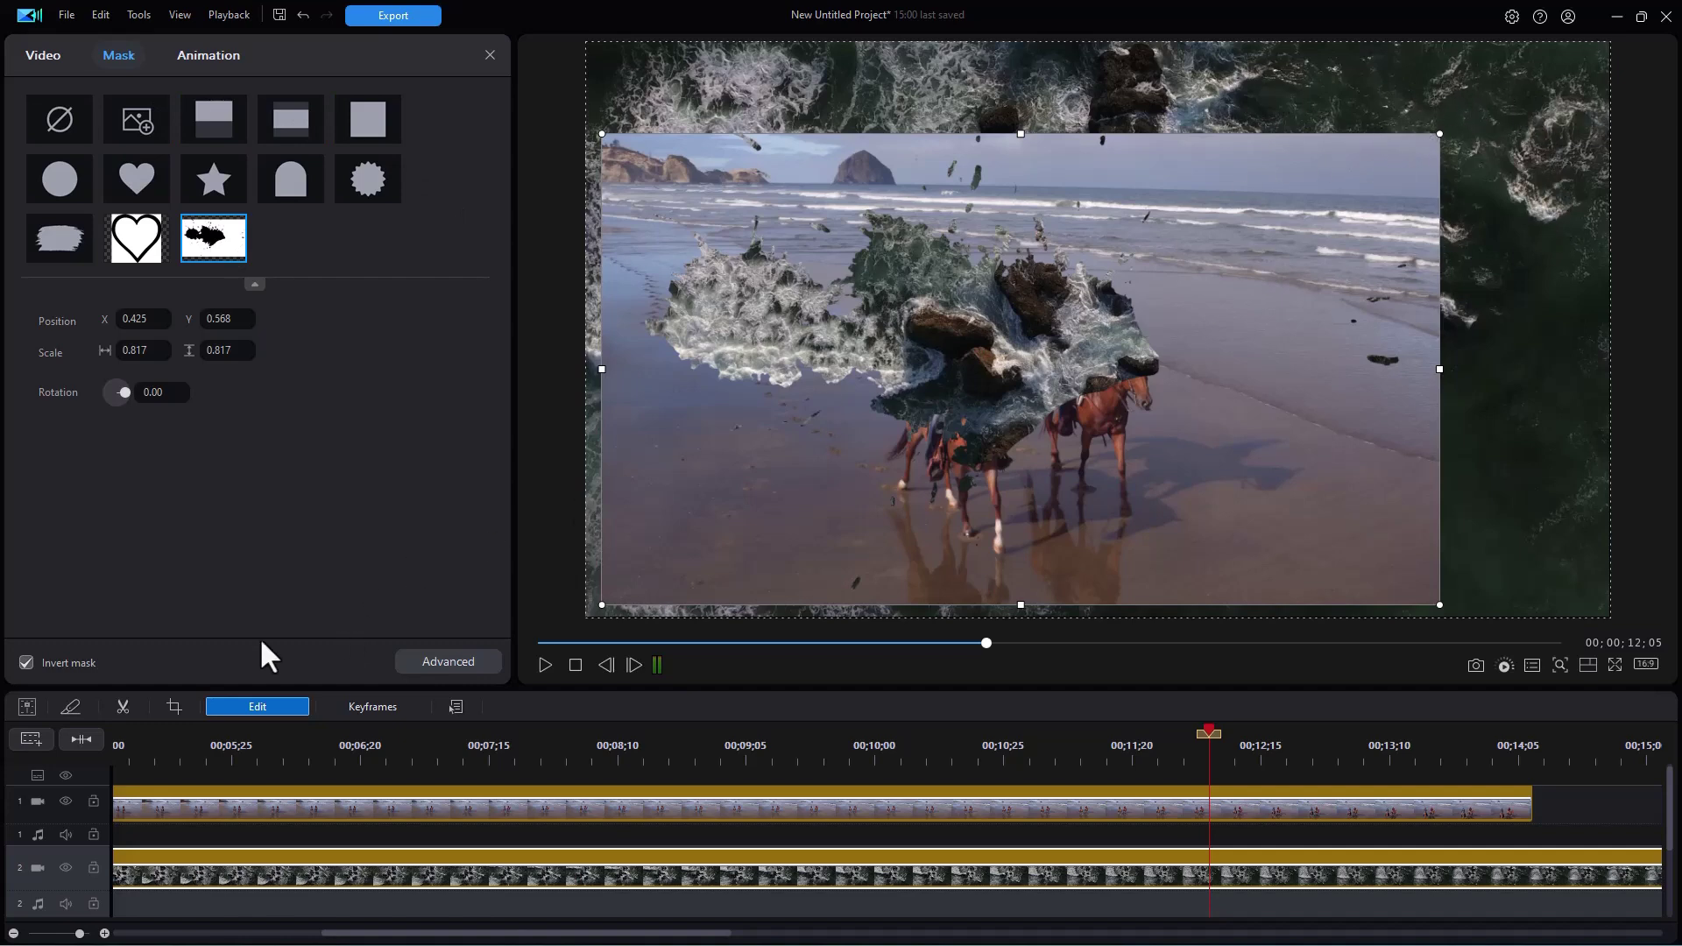
- Un-invert the splash mask and enlarge it to 1.350 by 1.350 at 0.539/0.635
{"action": "left_click", "coordinate": [26, 664]}
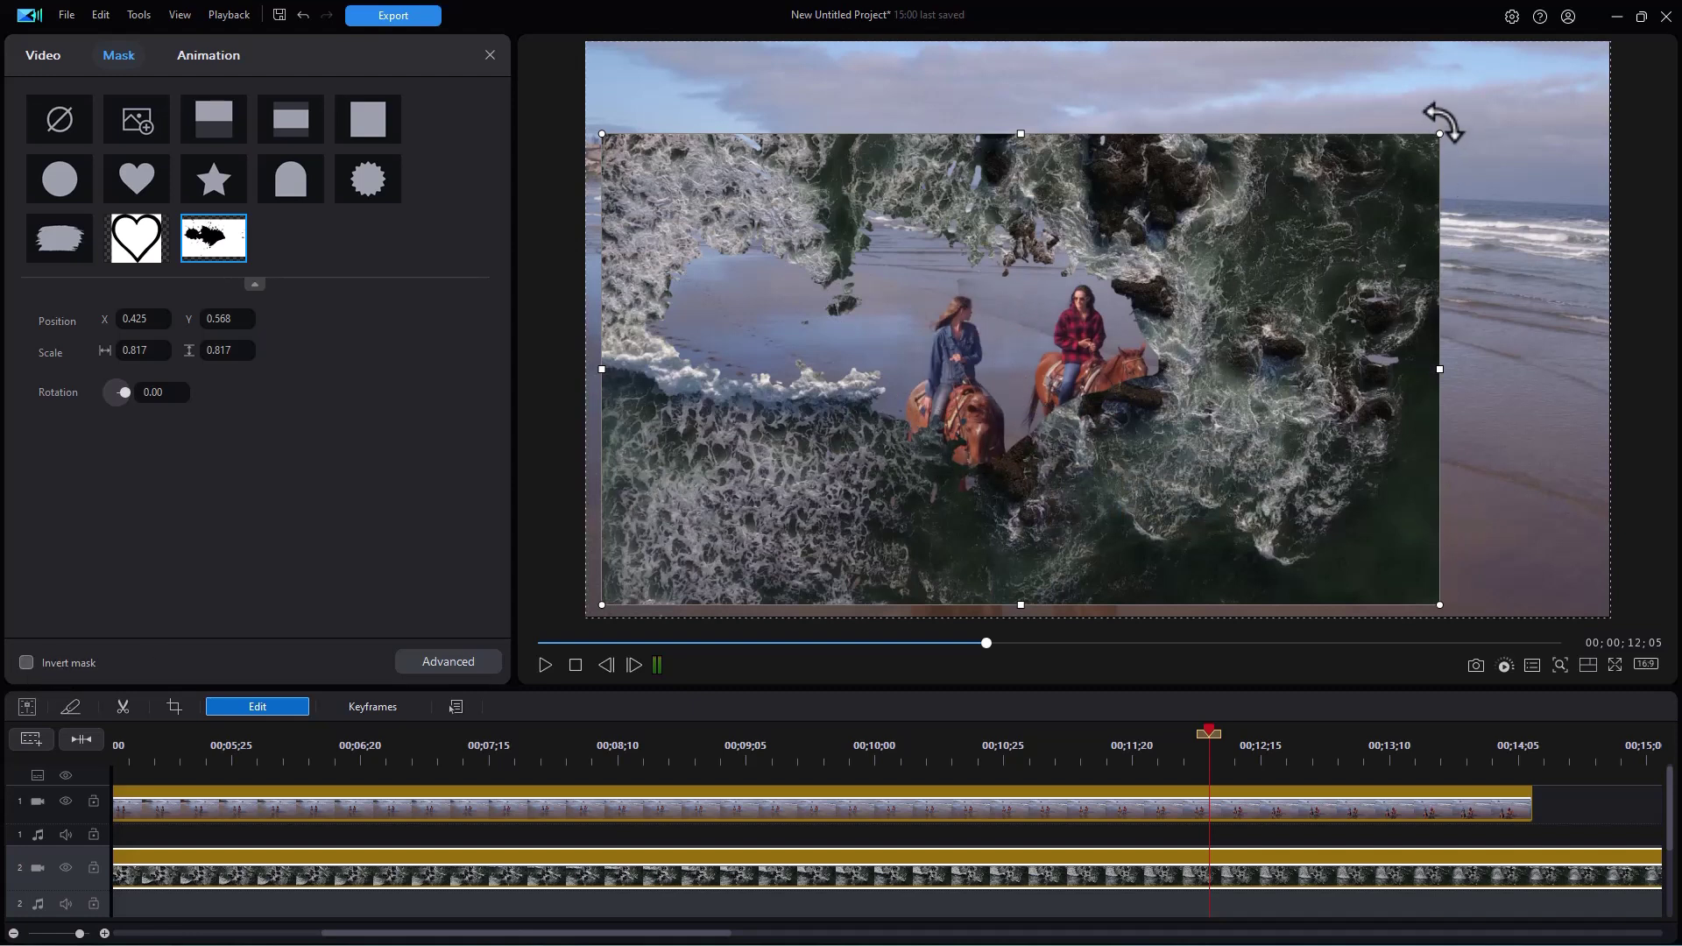
{"action": "left_click_drag", "start_coordinate": [1440, 133], "coordinate": [1579, 44]}
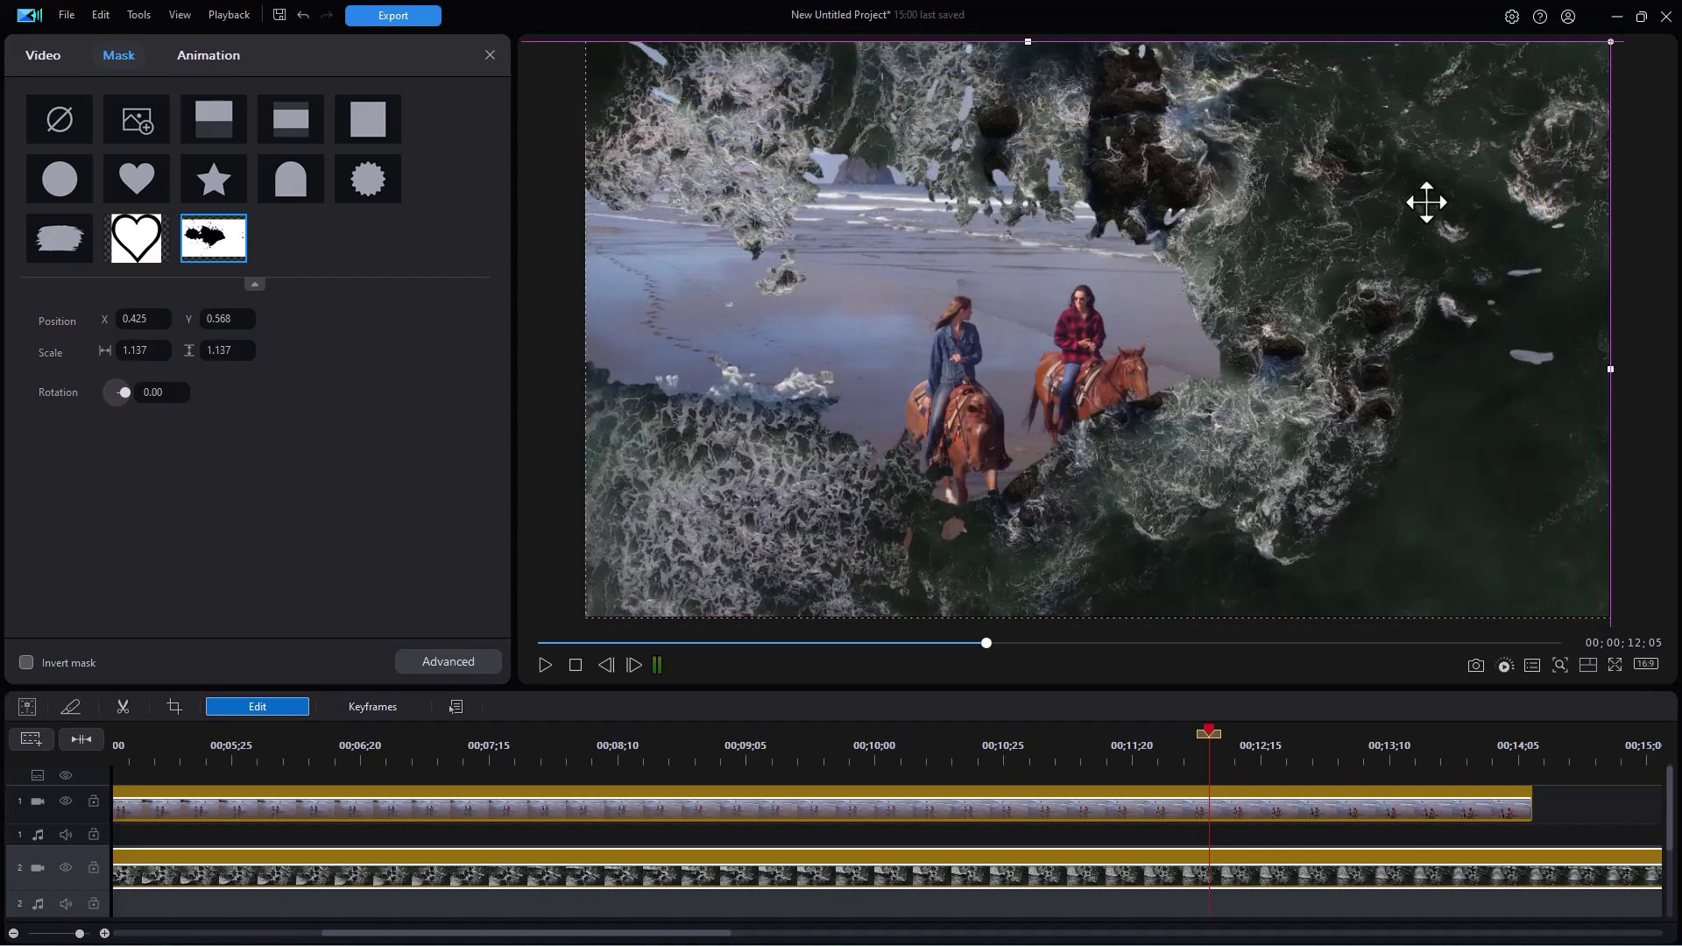
{"action": "left_click_drag", "start_coordinate": [833, 342], "coordinate": [938, 367]}
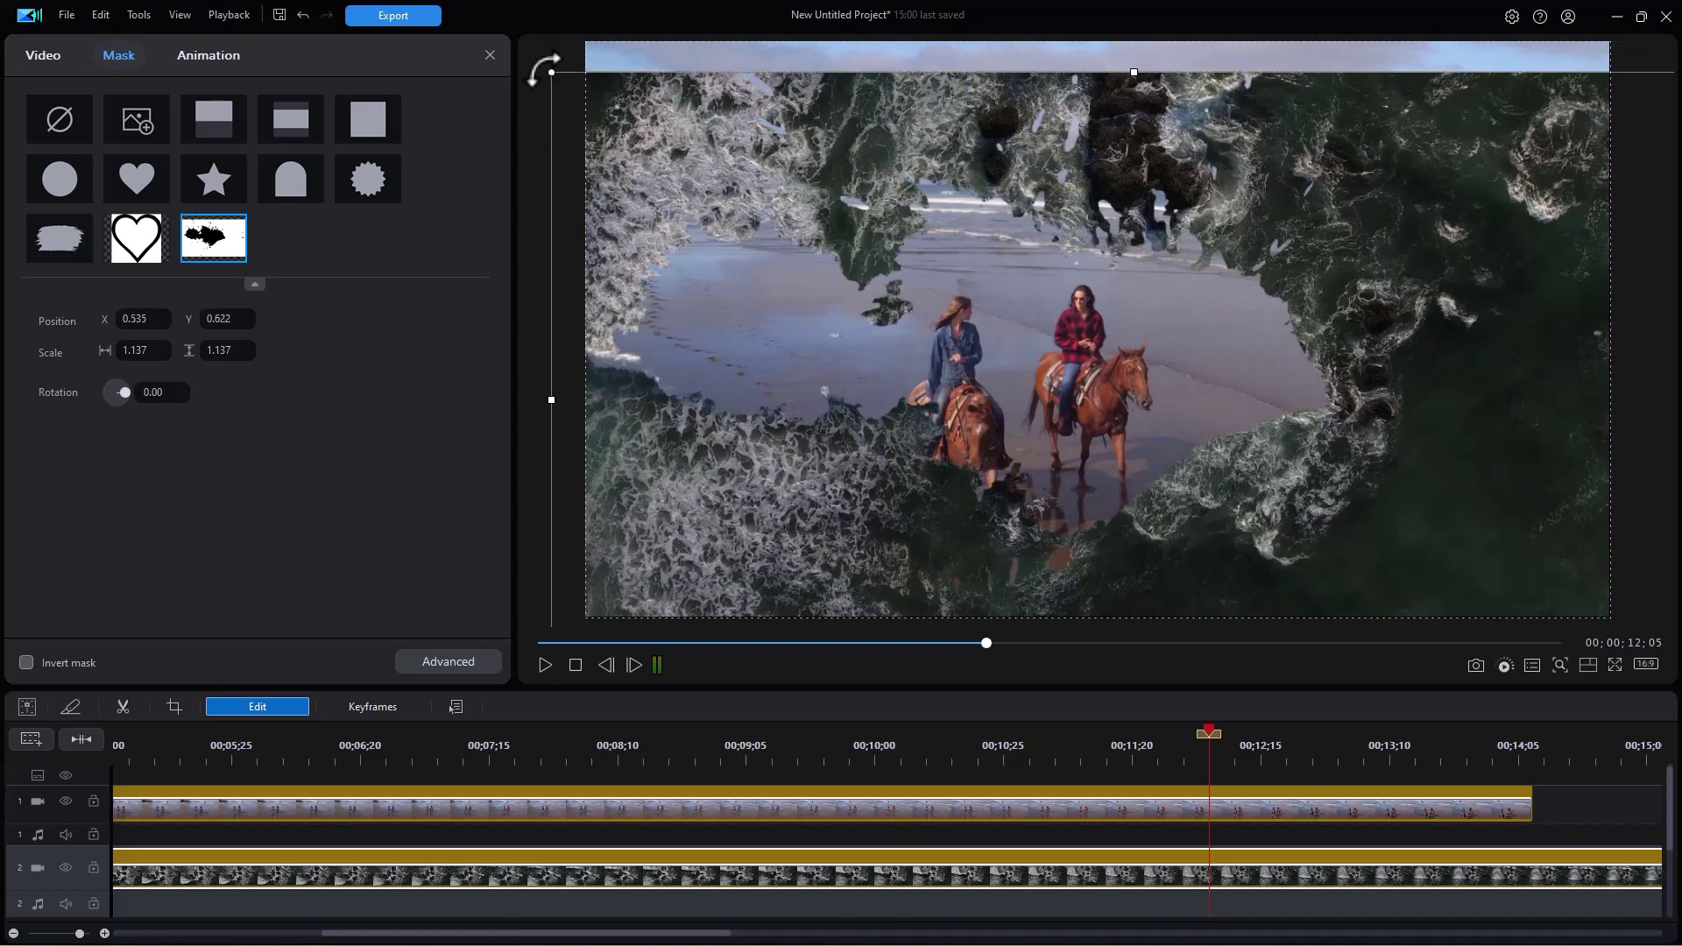
{"action": "left_click_drag", "start_coordinate": [549, 71], "coordinate": [532, 12]}
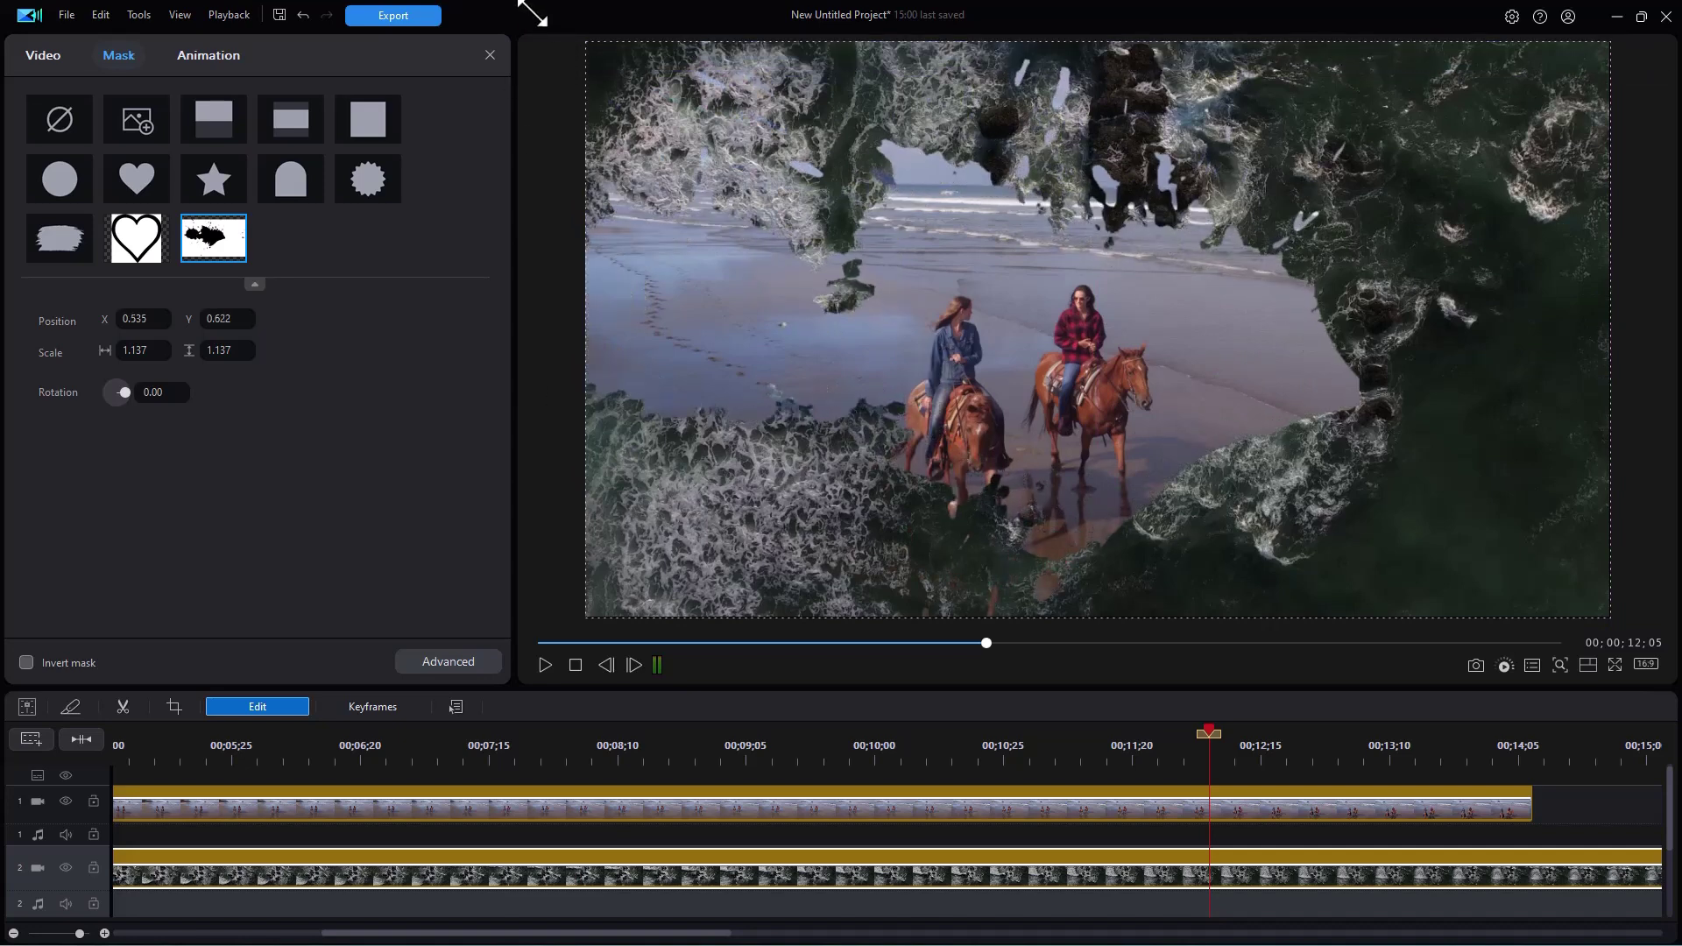
{"action": "left_click_drag", "start_coordinate": [1137, 365], "coordinate": [1134, 333]}
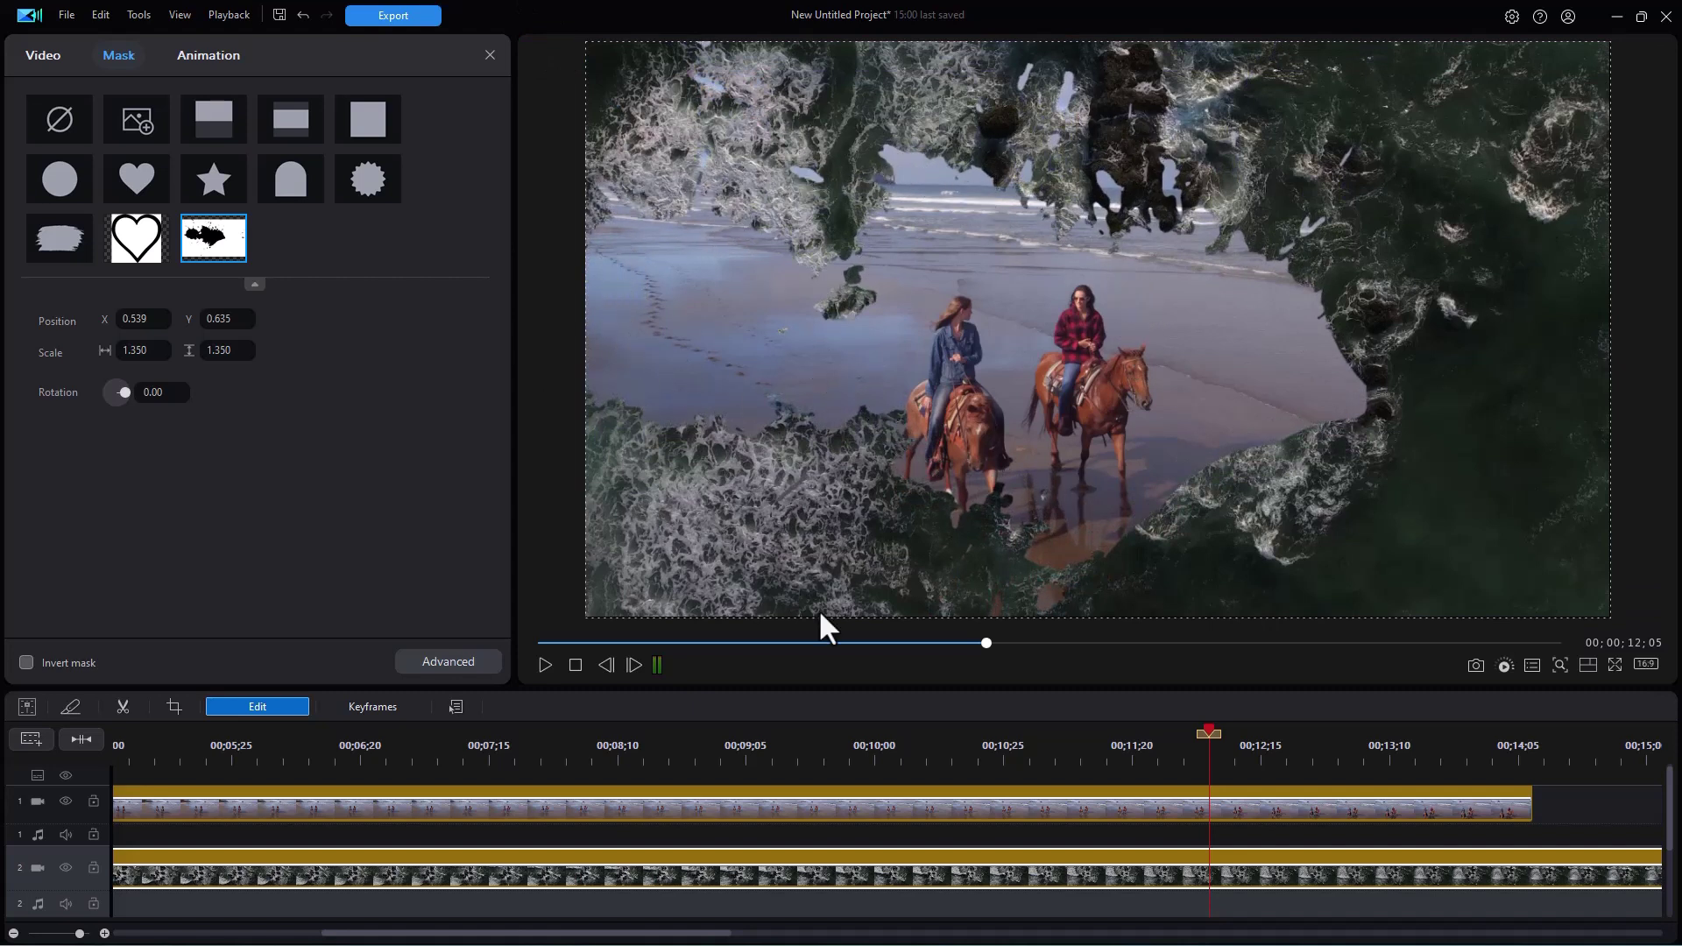
- Preview the splash-masked result from 00;09;00, then stop playback
{"action": "left_click", "coordinate": [719, 747]}
{"action": "left_click", "coordinate": [550, 665]}
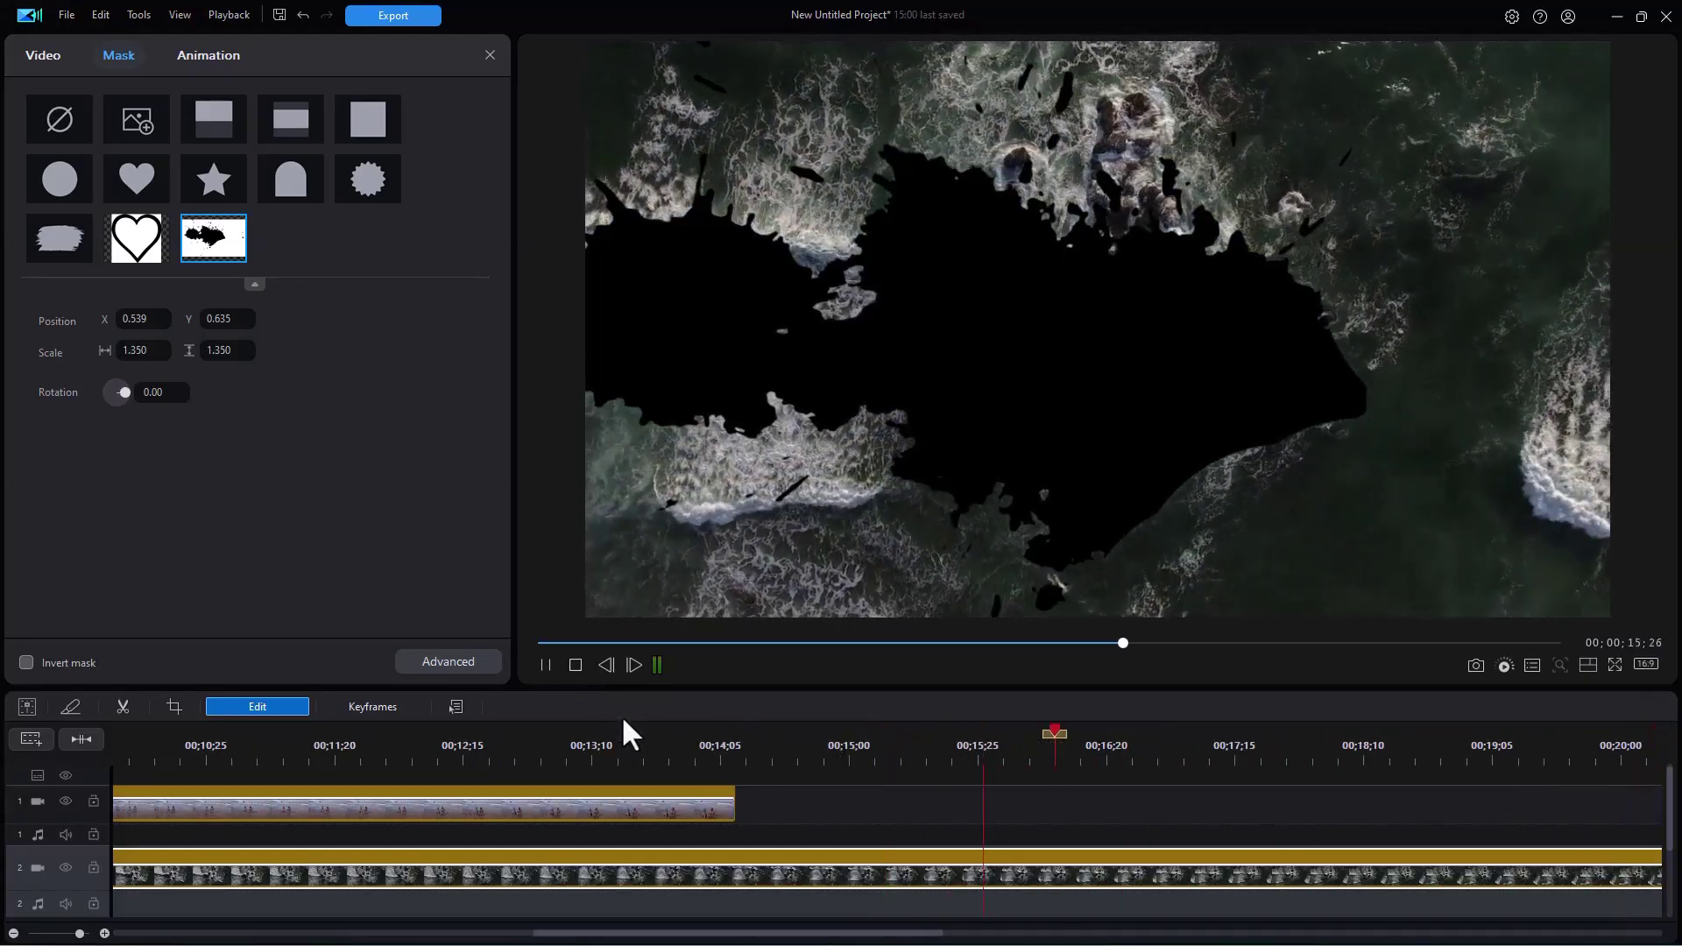
{"action": "left_click", "coordinate": [575, 665]}
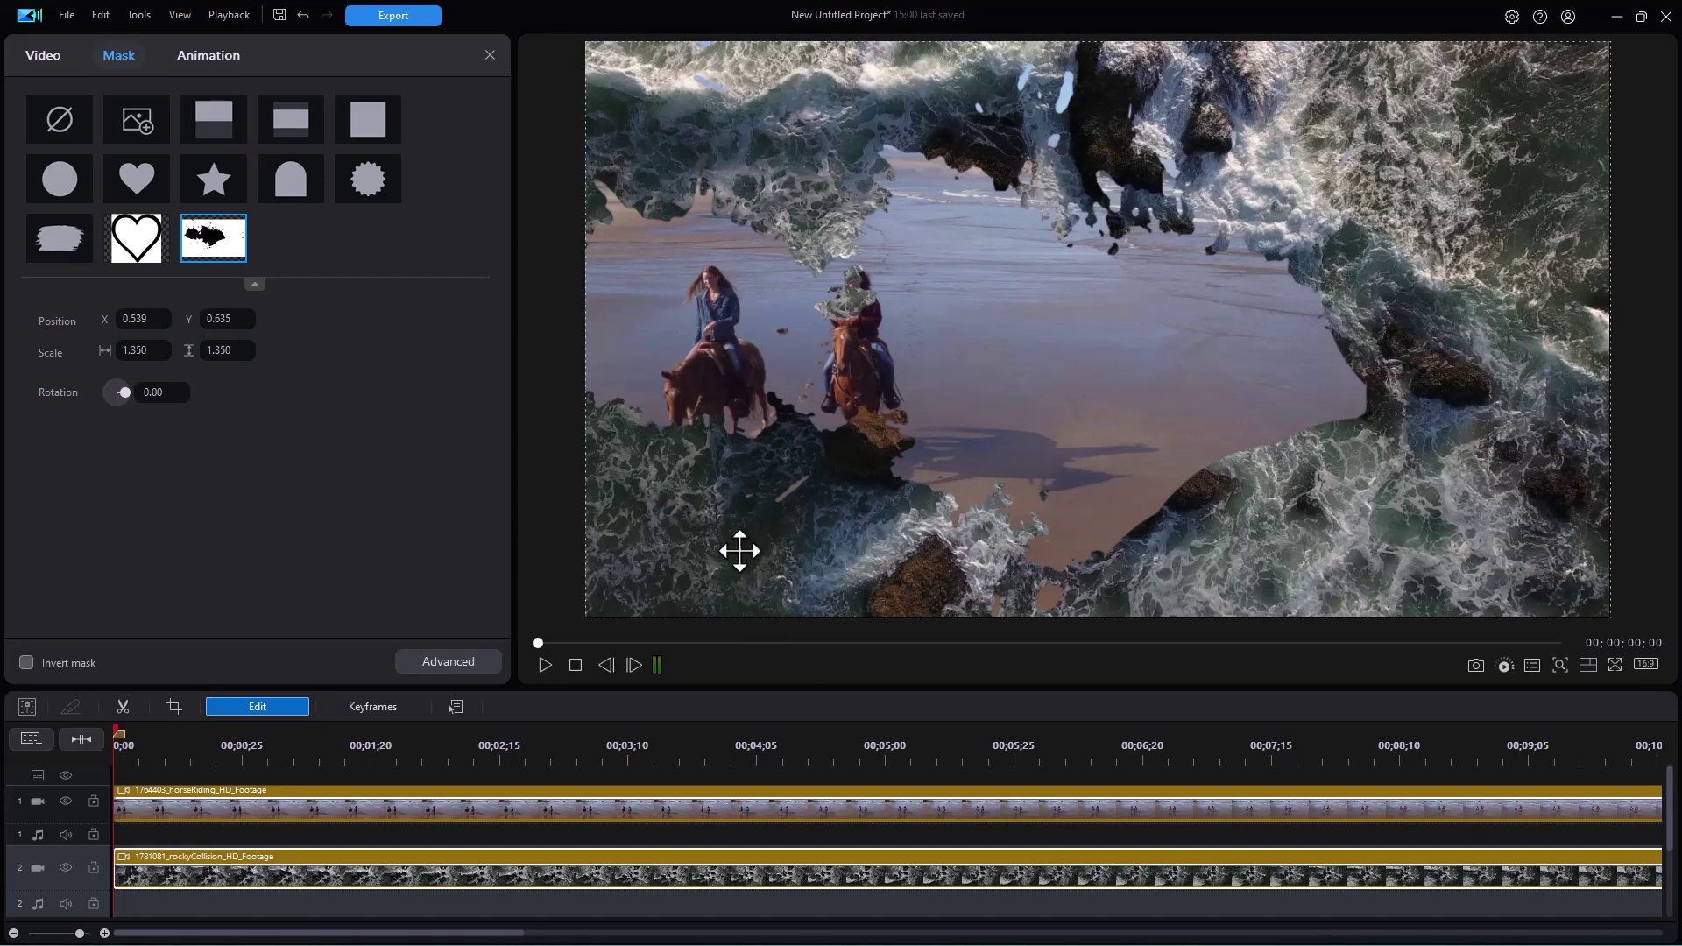
- Replace the splash with an inverted heart mask at 0.228/0.595, scaled 0.455 by 0.724
{"action": "left_click", "coordinate": [62, 124]}
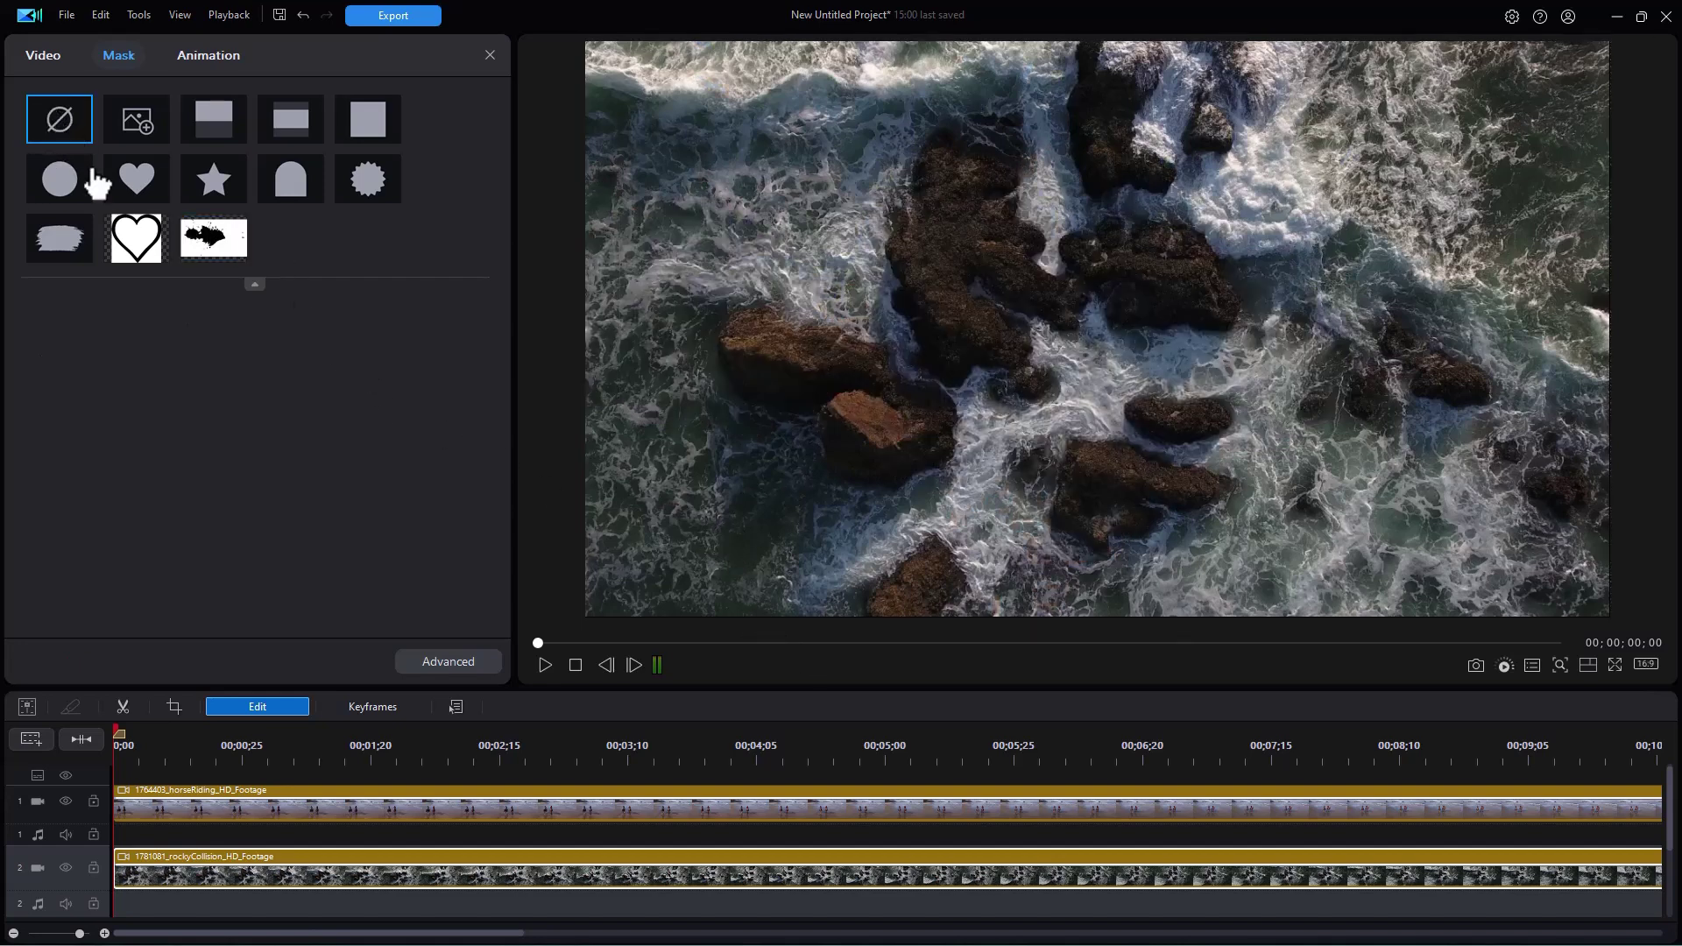
{"action": "left_click", "coordinate": [139, 176]}
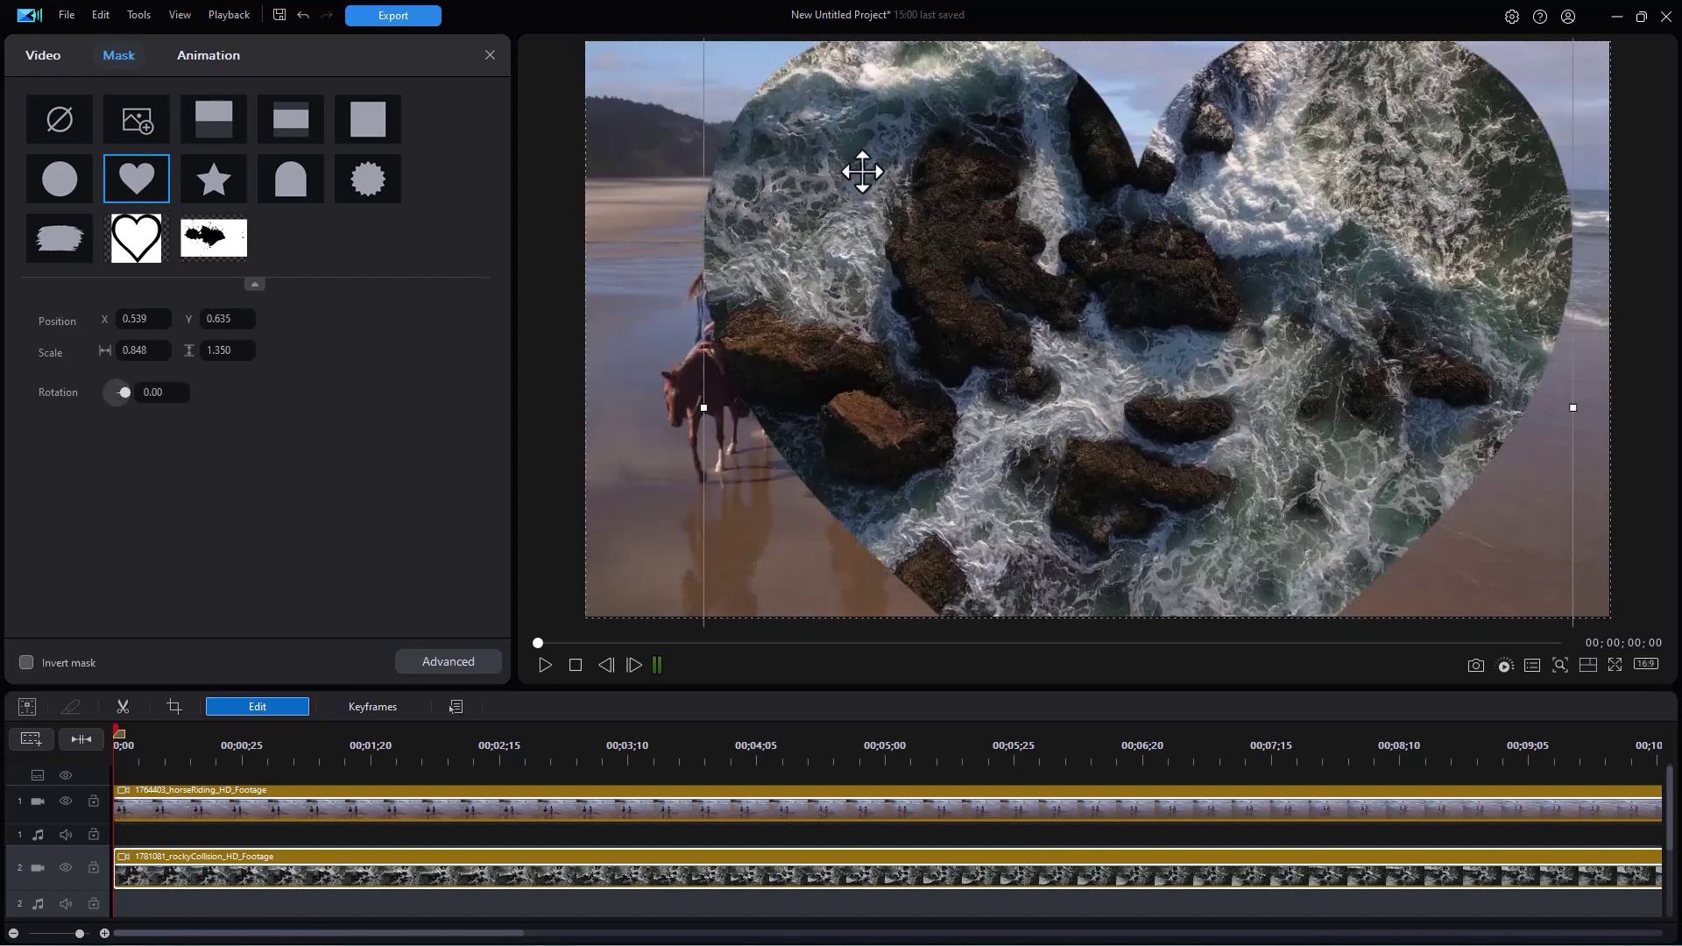
{"action": "left_click_drag", "start_coordinate": [922, 262], "coordinate": [950, 439]}
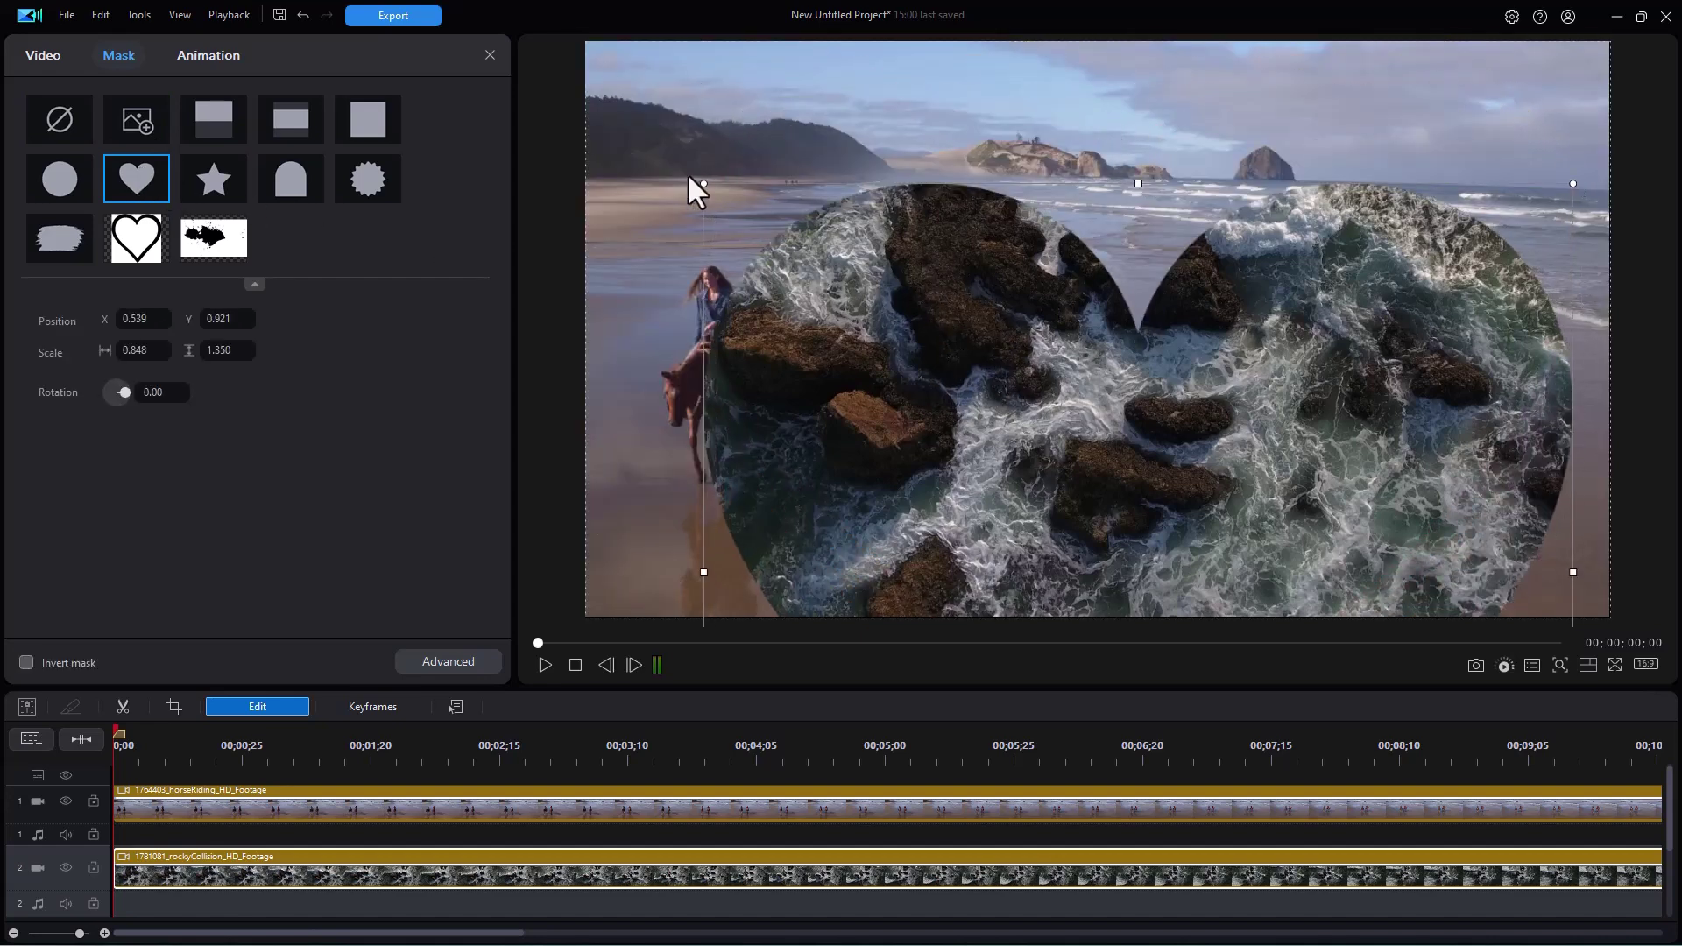
{"action": "left_click_drag", "start_coordinate": [703, 184], "coordinate": [905, 371]}
{"action": "left_click_drag", "start_coordinate": [1048, 455], "coordinate": [744, 284]}
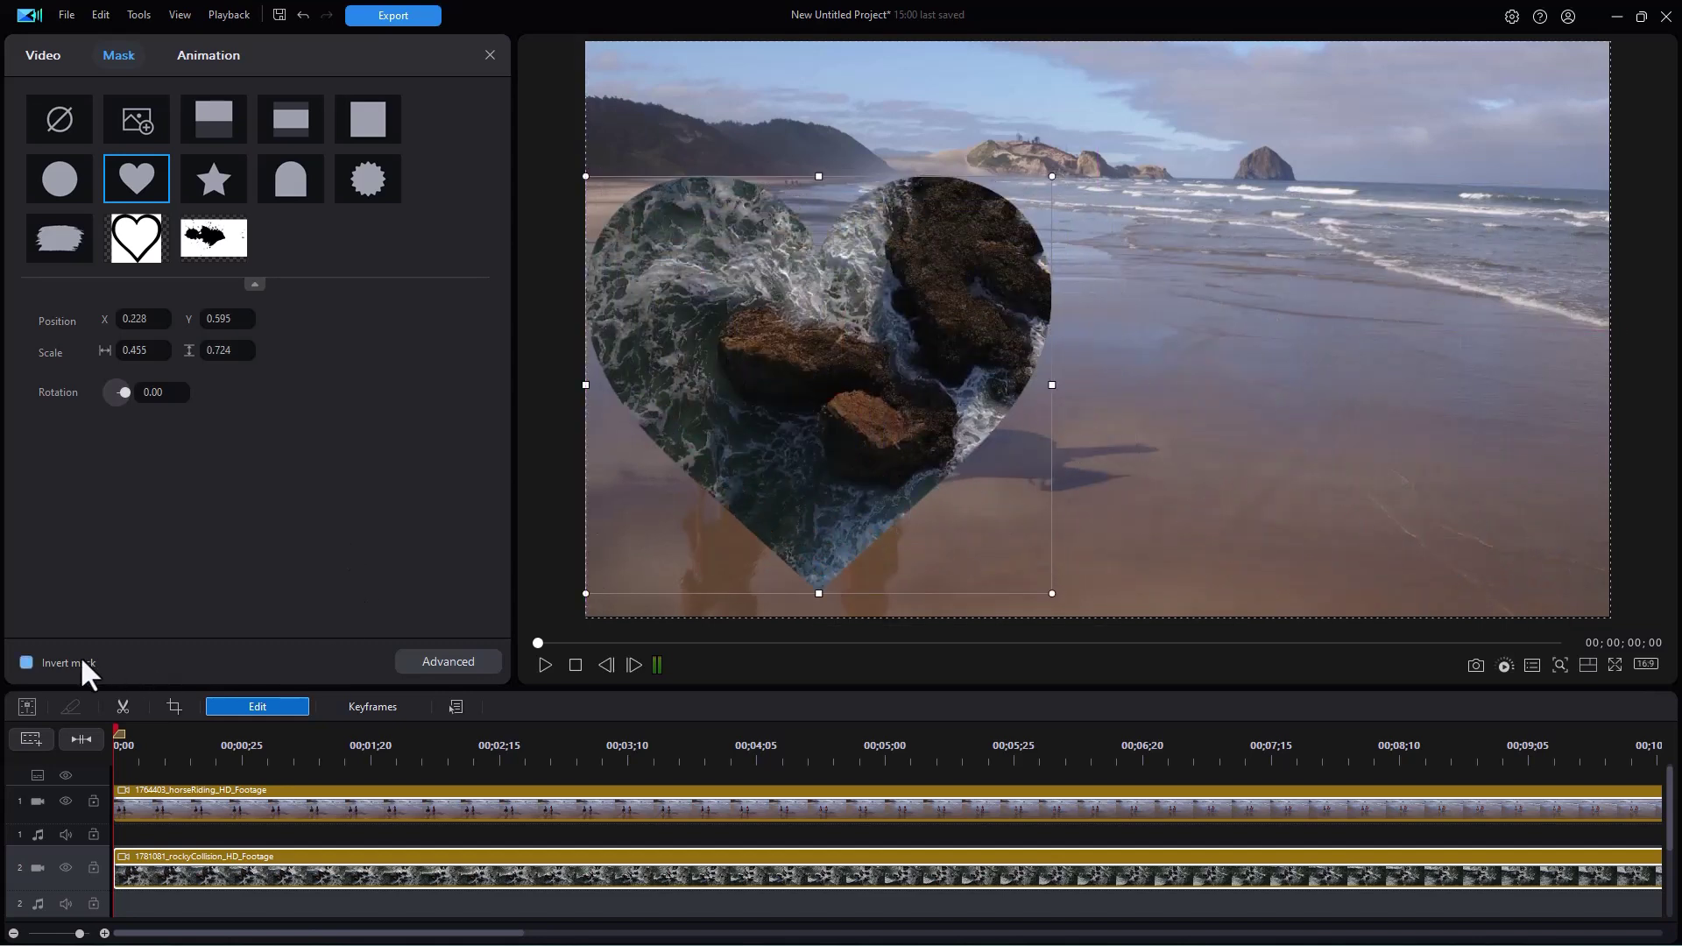
{"action": "left_click", "coordinate": [29, 664]}
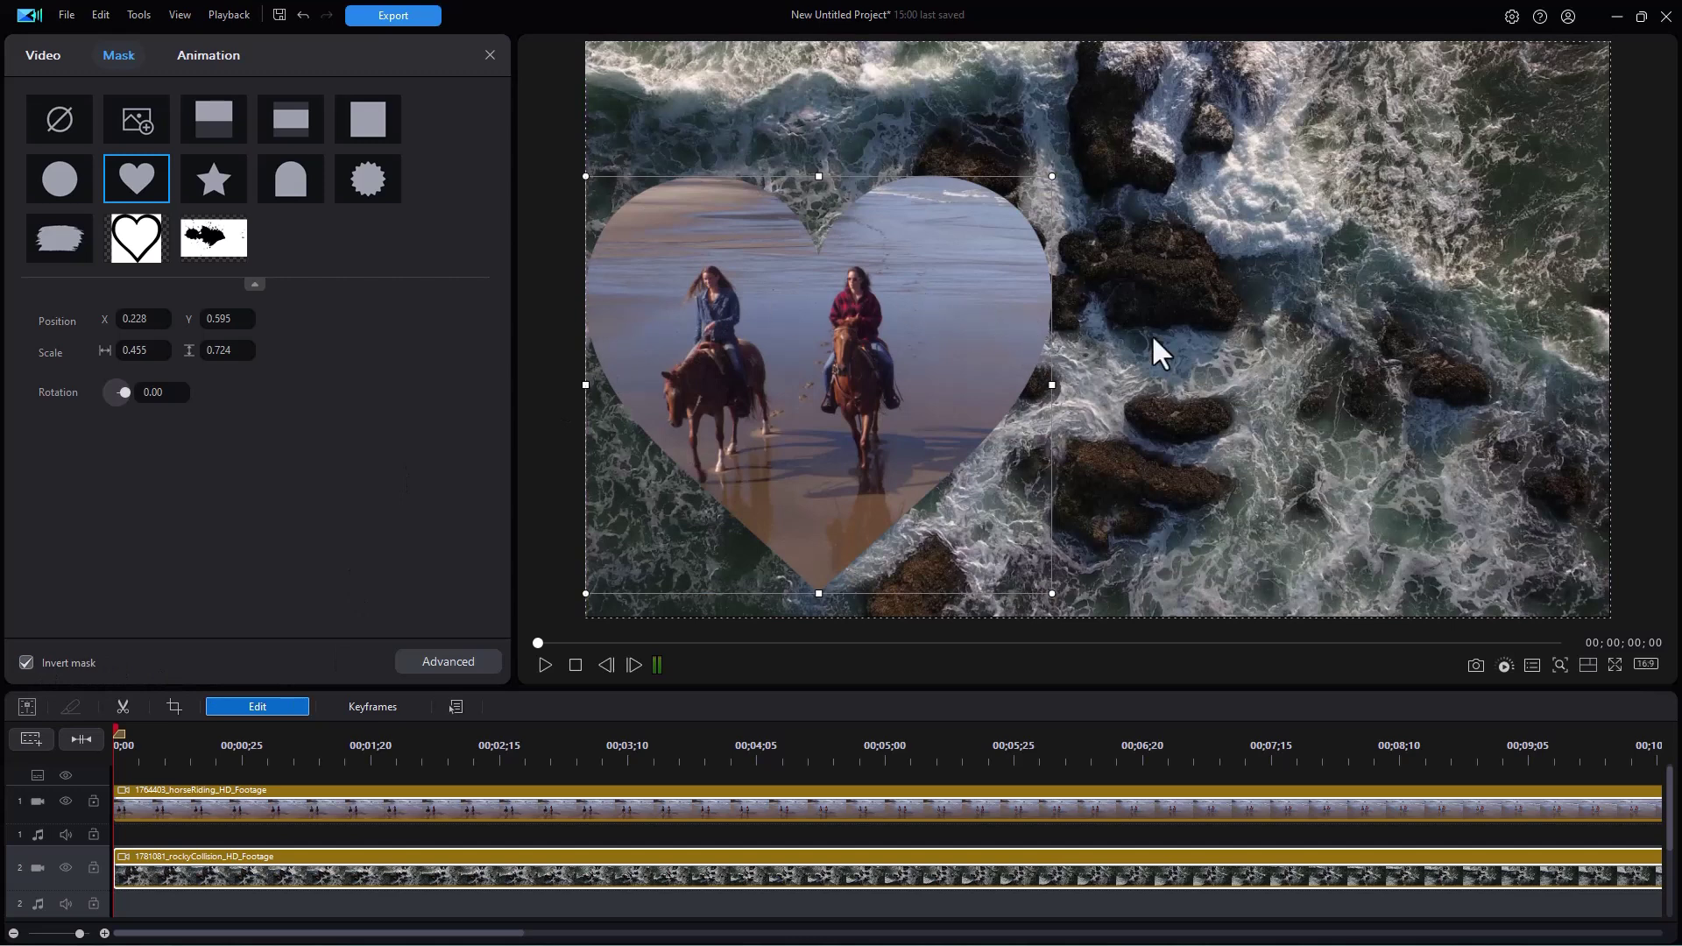